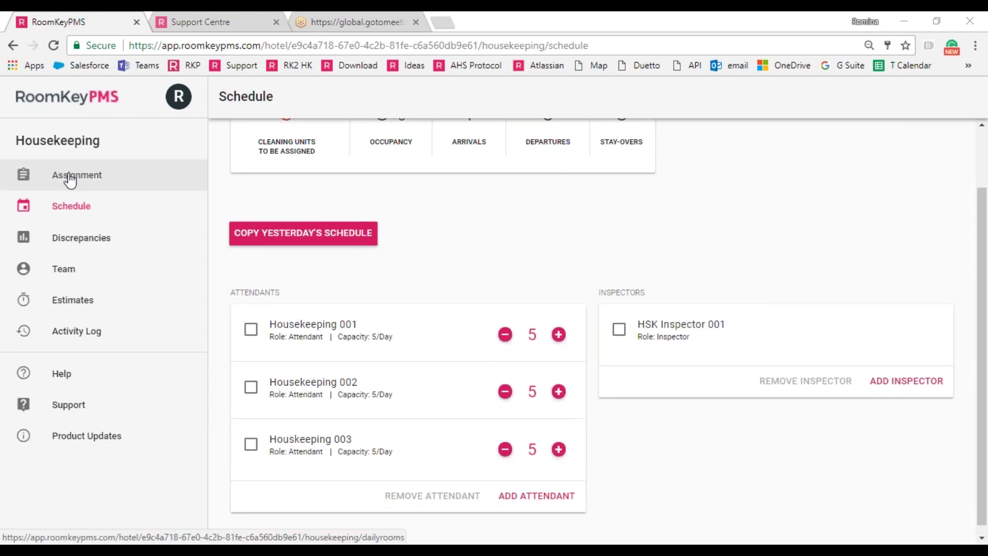
Step: Open the housekeeping Assignment page and look through the attendants and the color-coded room grid
click(69, 176)
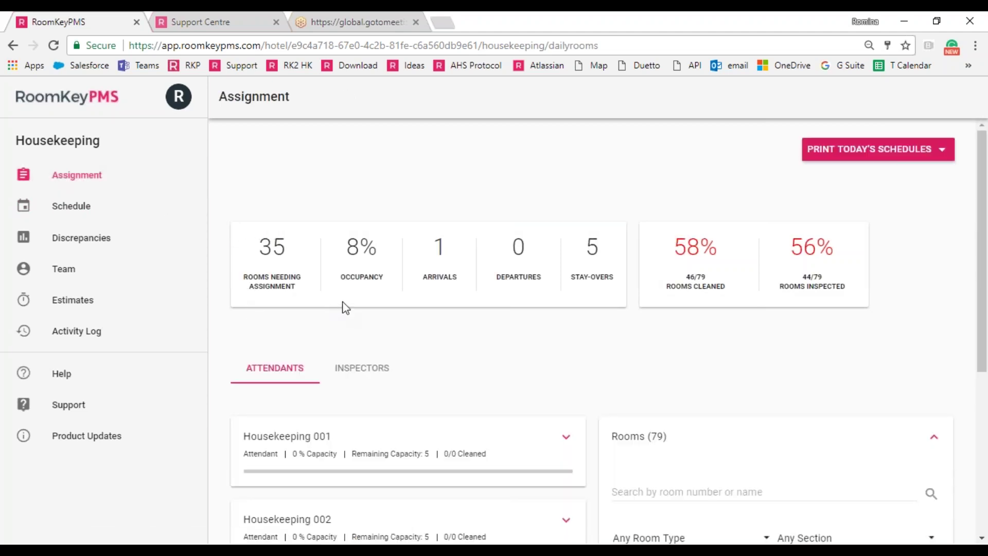
scroll(341, 305, down, 1)
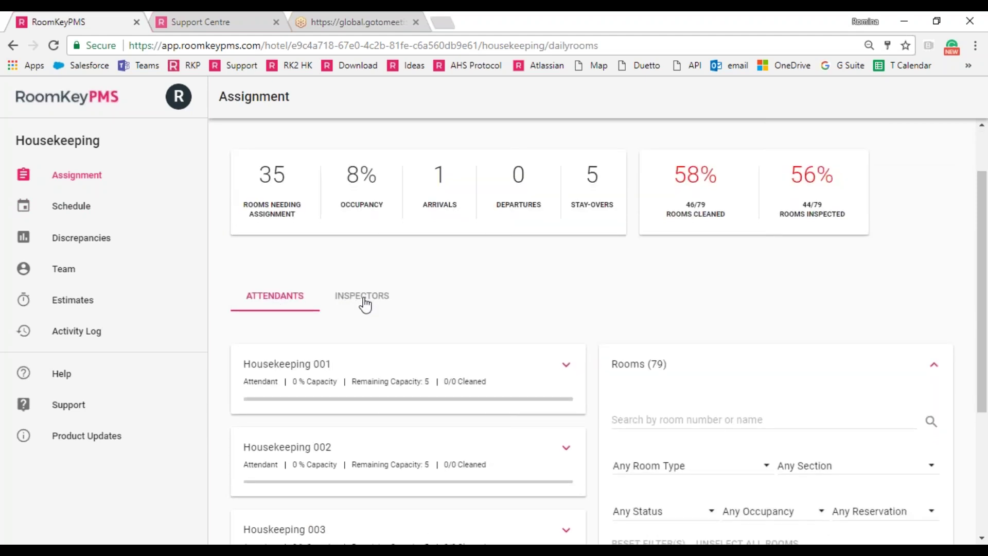
scroll(324, 313, down, 1)
scroll(478, 335, down, 1)
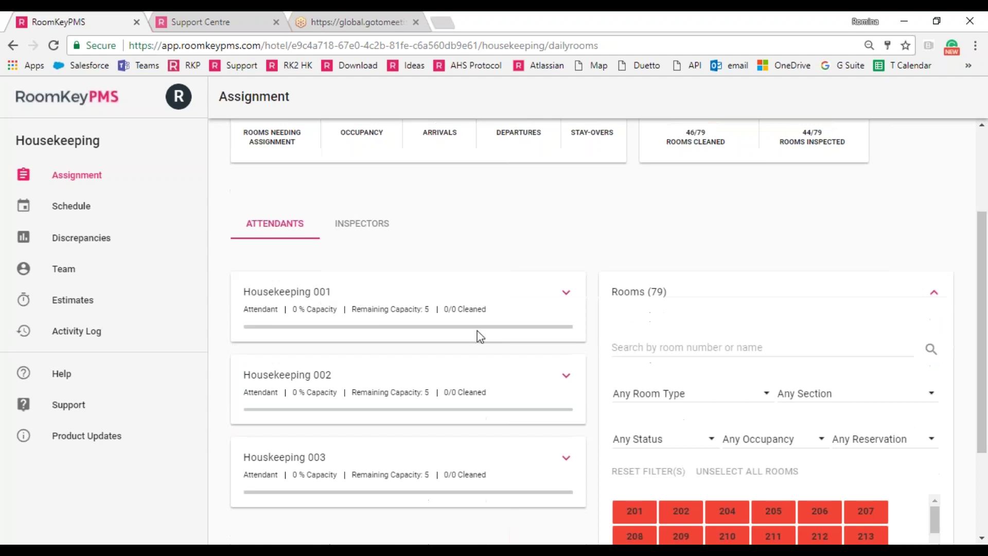
scroll(787, 399, down, 3)
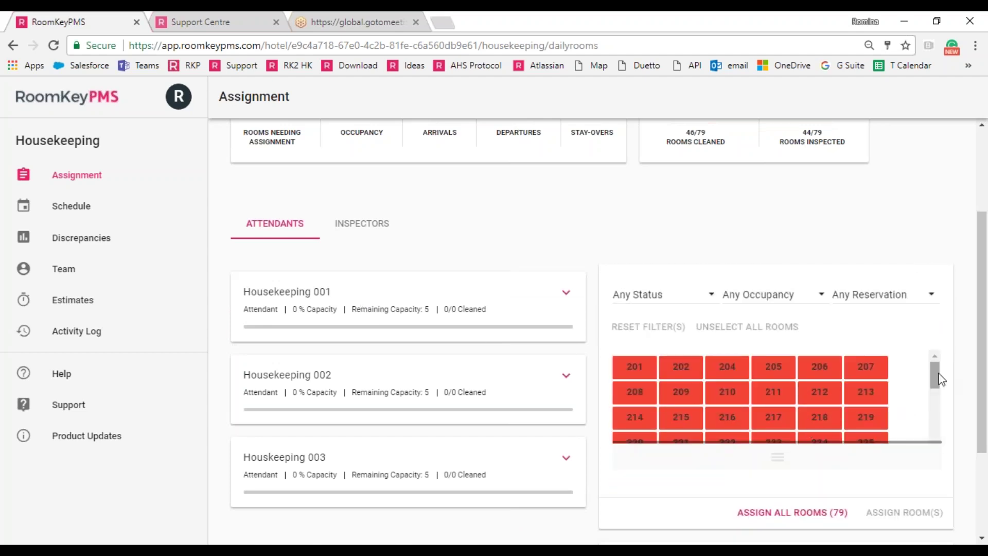
drag(937, 376, 944, 390)
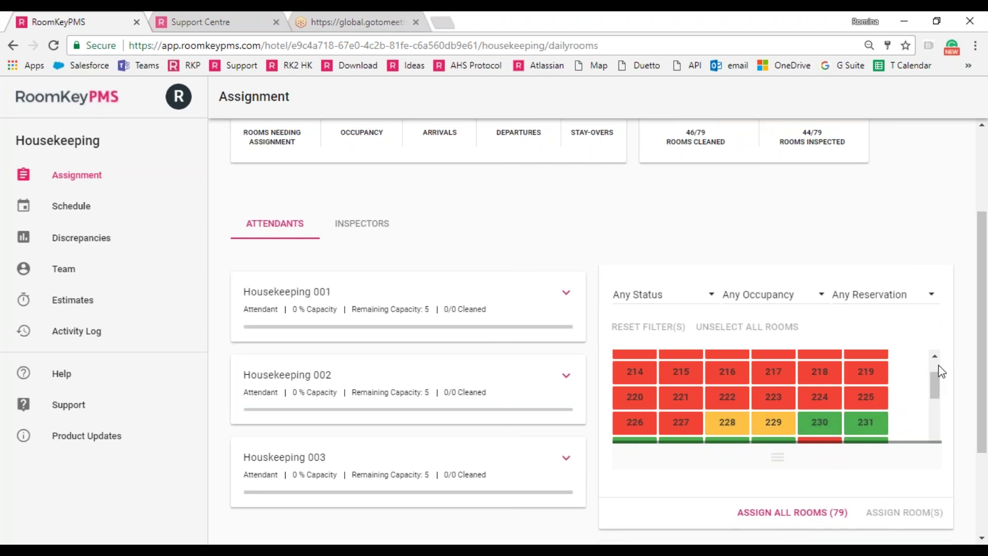
drag(934, 383, 935, 363)
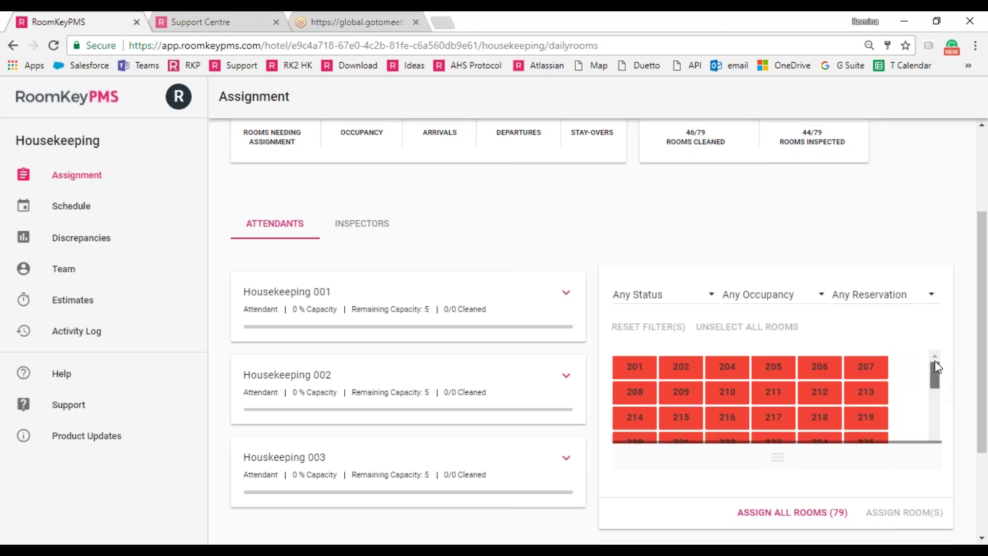
triple_click(462, 239)
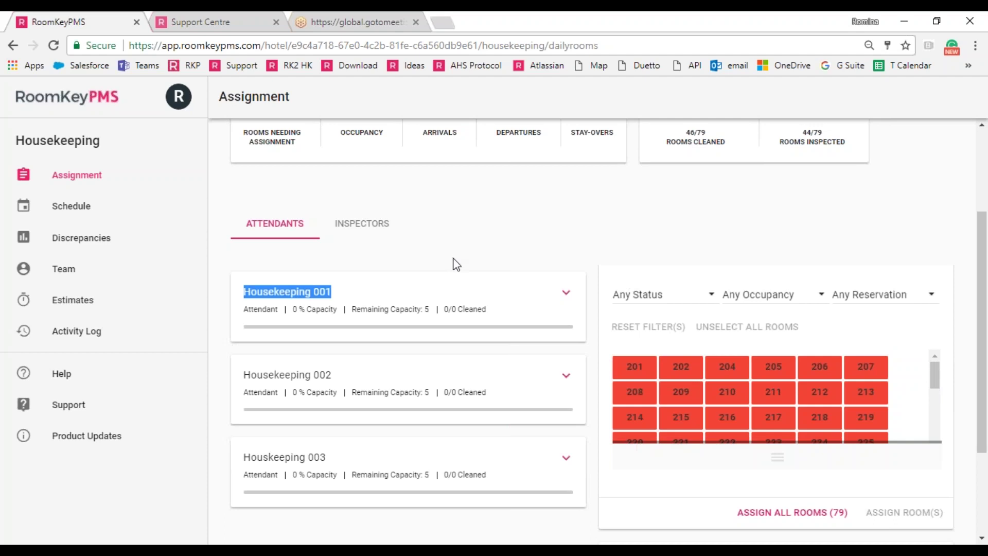
click(453, 264)
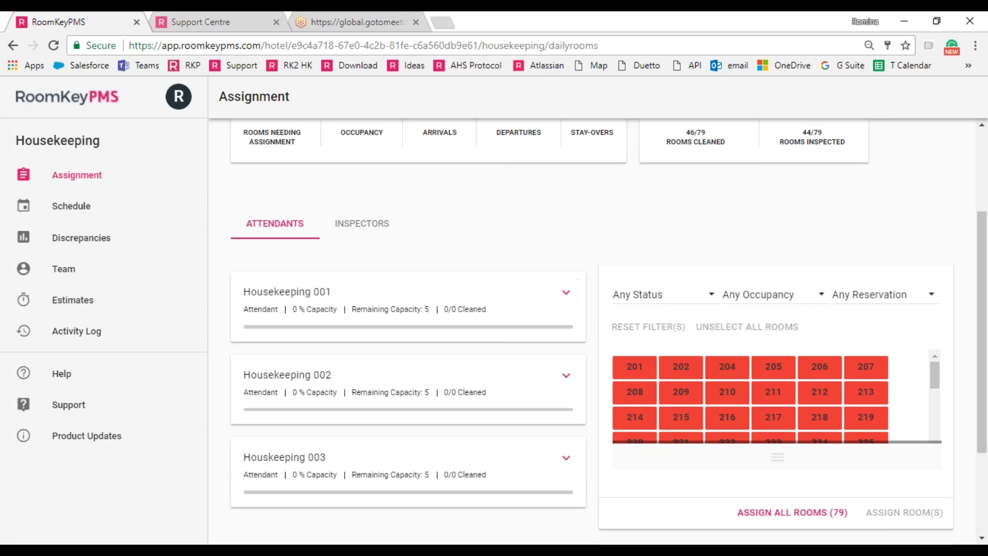
Step: Start assigning rooms to attendant Housekeeping 001 and filter the available rooms by Dirty status
click(566, 297)
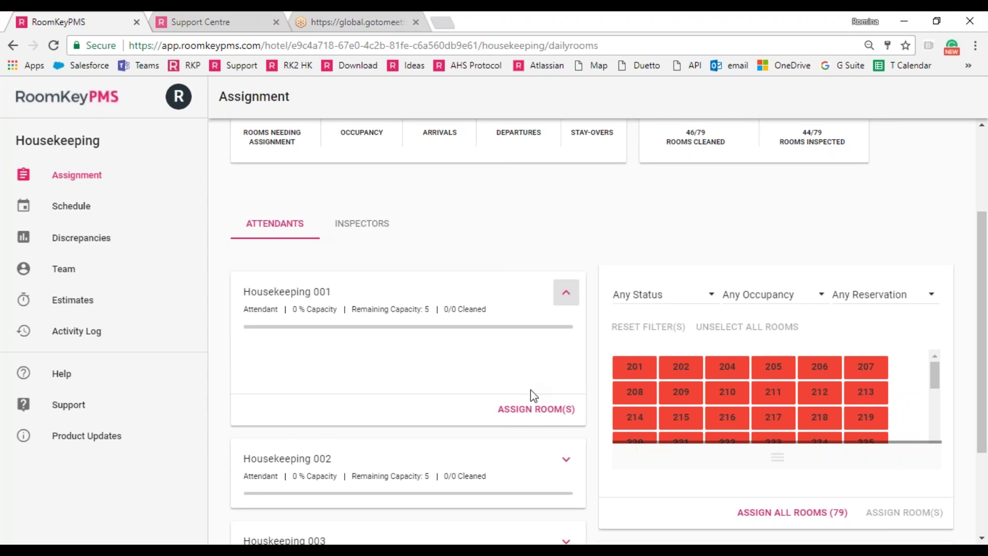
click(543, 419)
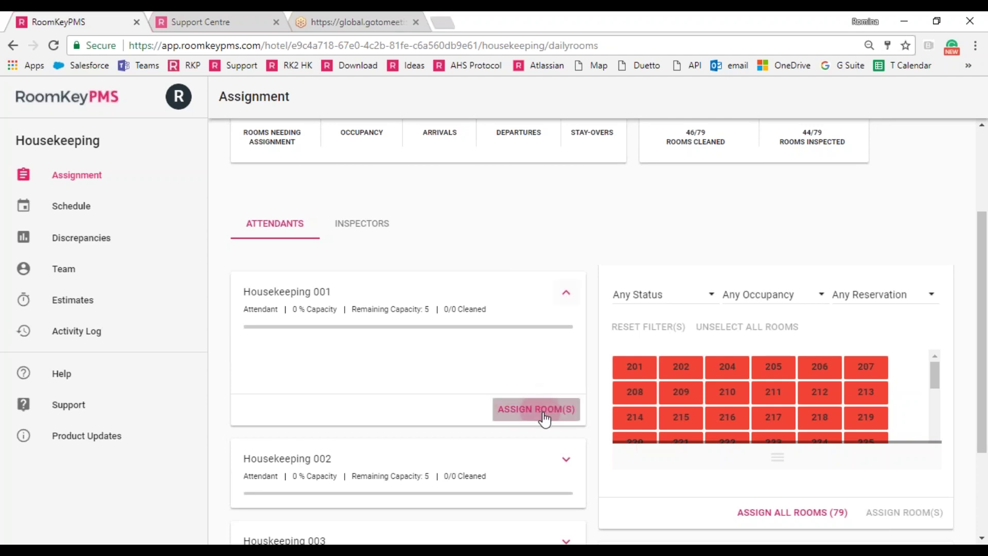
click(545, 418)
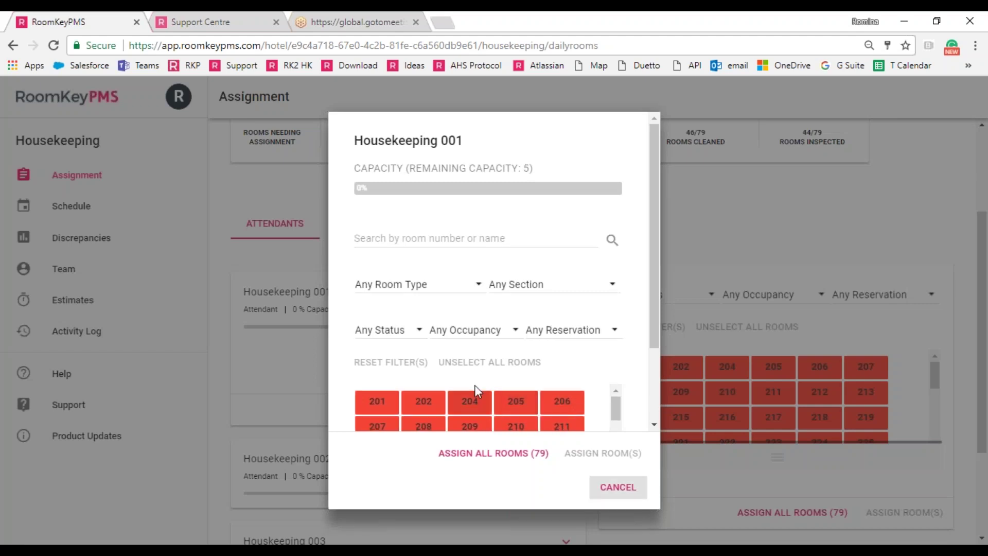
click(416, 334)
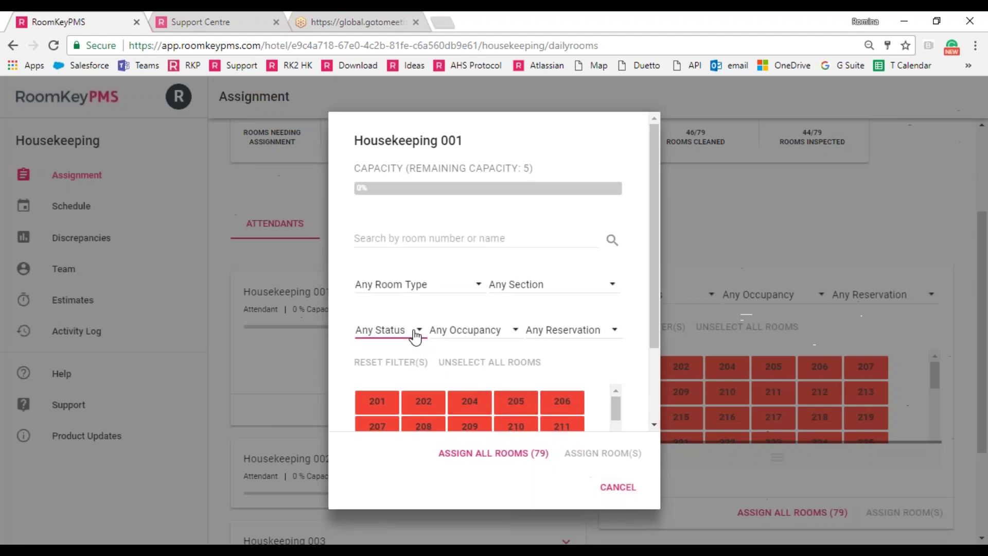
click(416, 335)
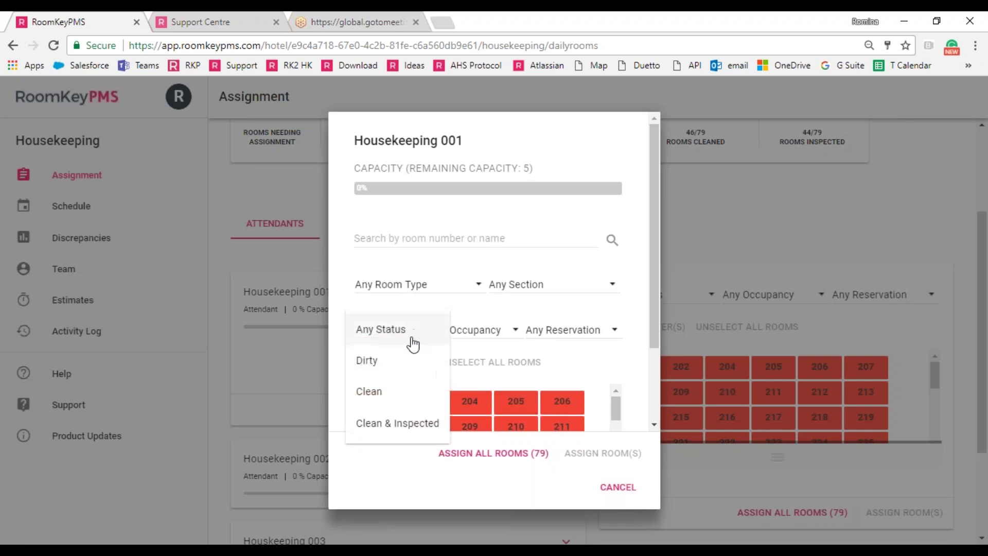
click(389, 365)
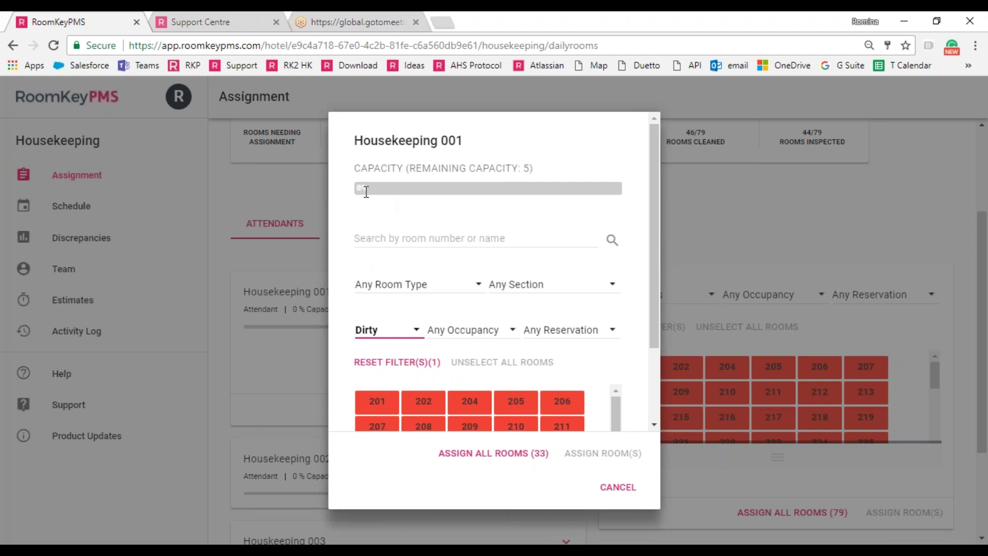
Step: Select rooms 201, 202 and 204 through 211 and assign them to Housekeeping 001
click(377, 401)
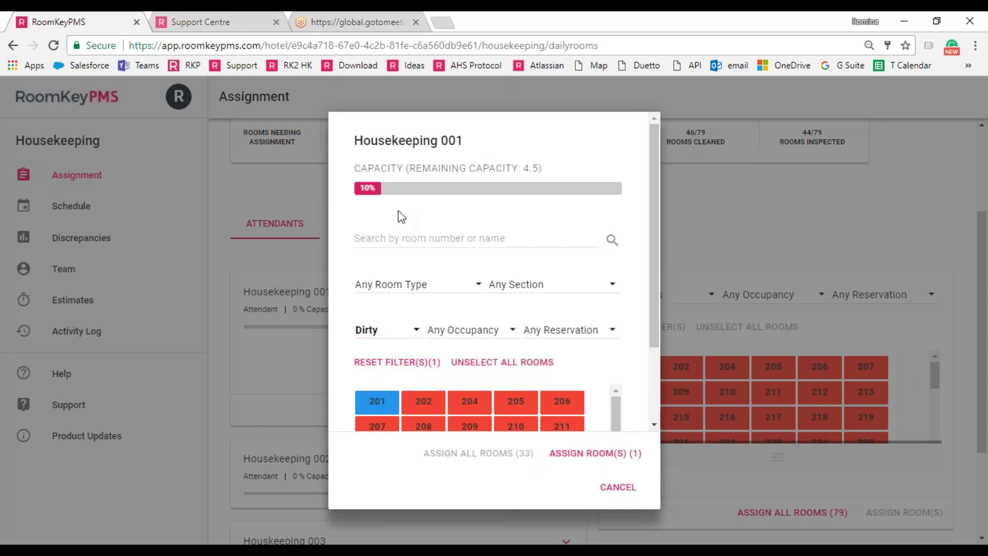
click(426, 405)
click(465, 407)
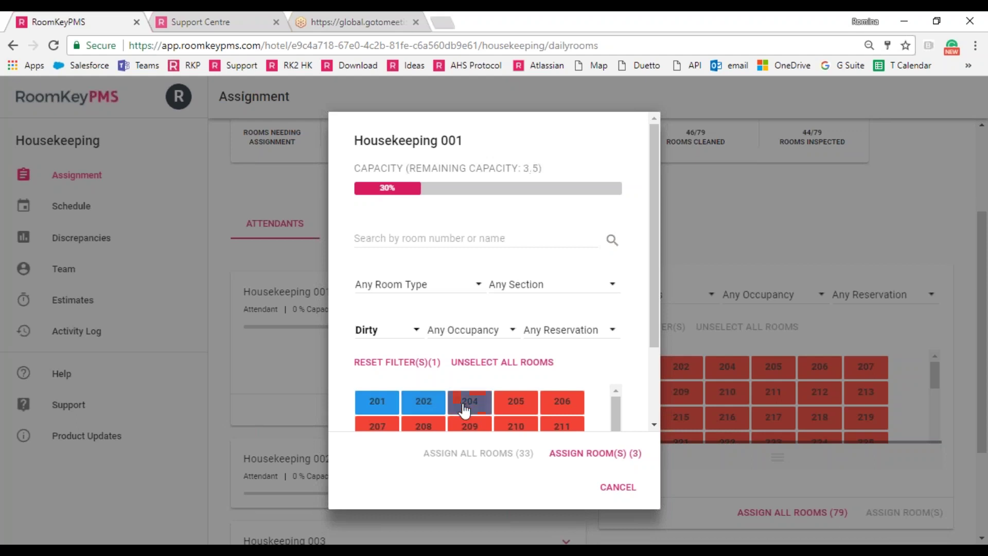
click(512, 407)
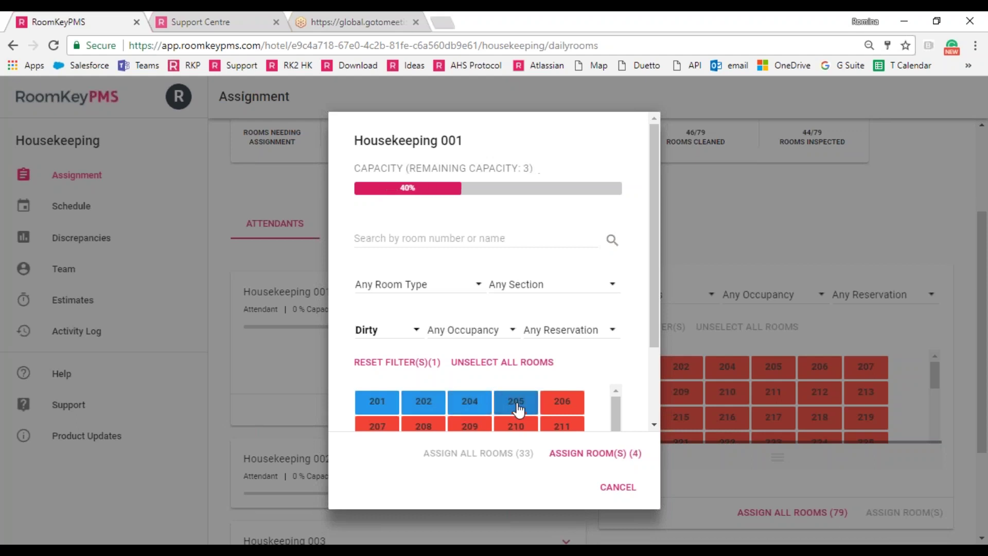
click(575, 410)
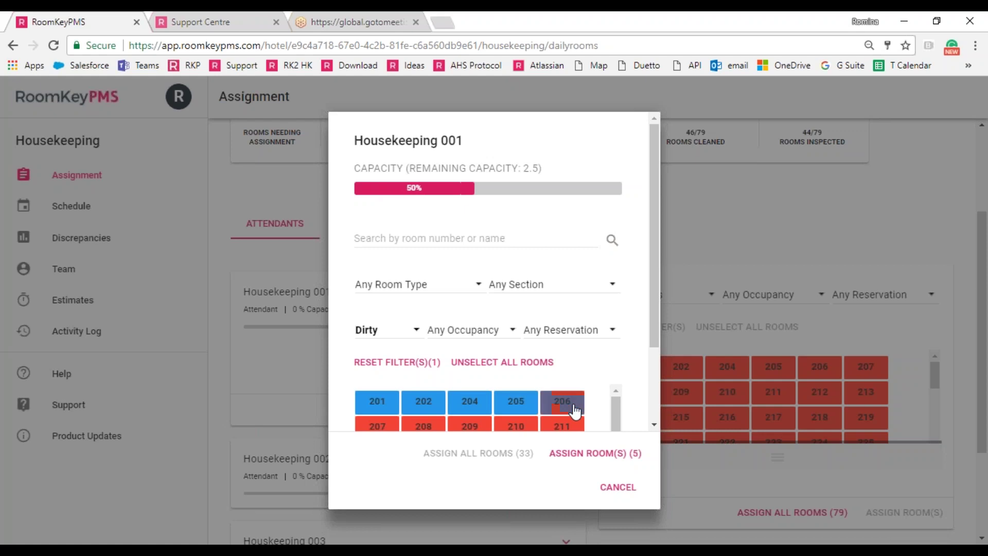
click(384, 428)
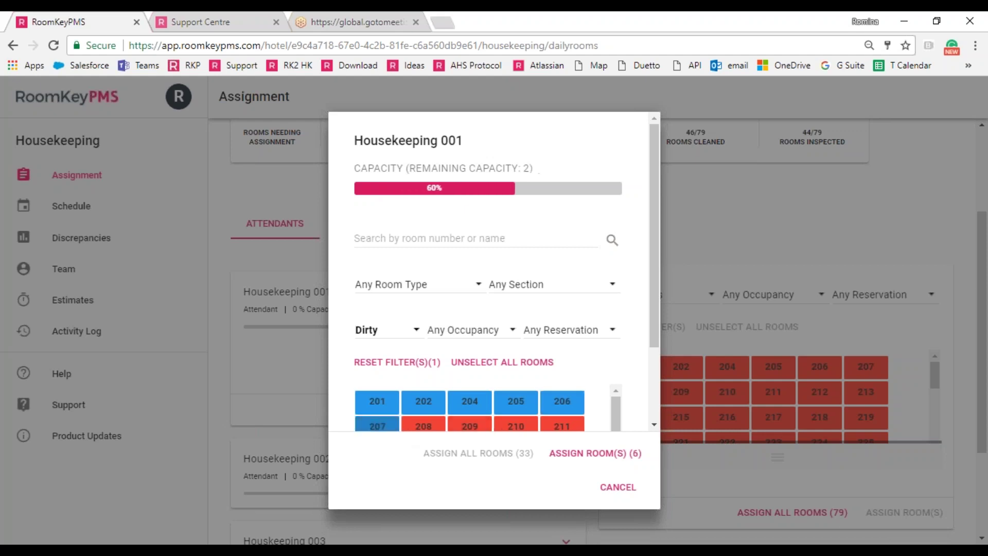
click(423, 430)
click(470, 428)
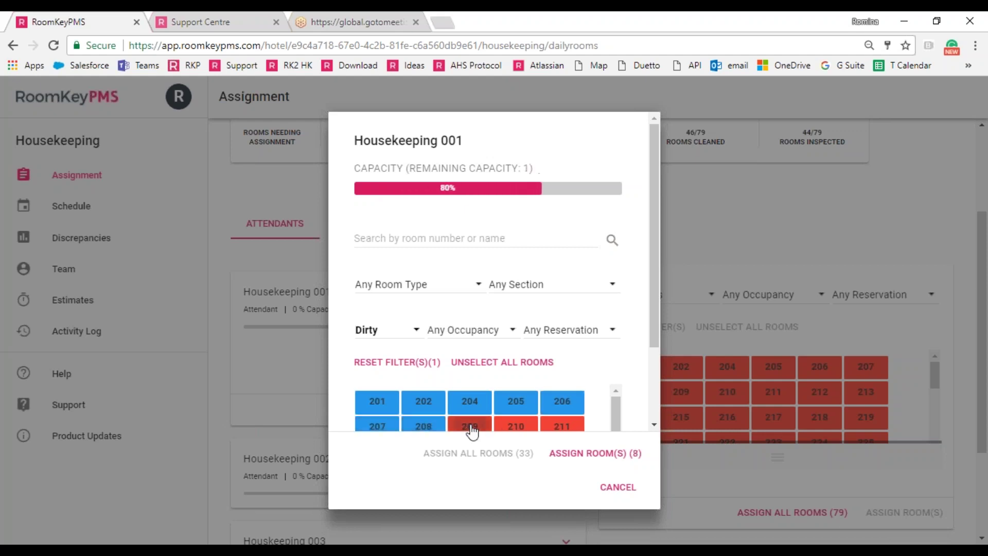
click(510, 427)
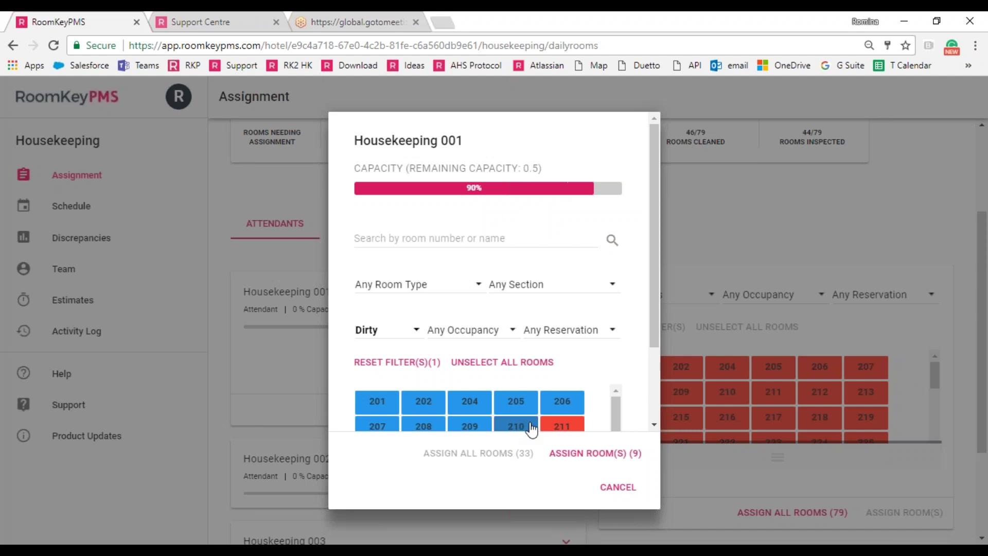
click(562, 428)
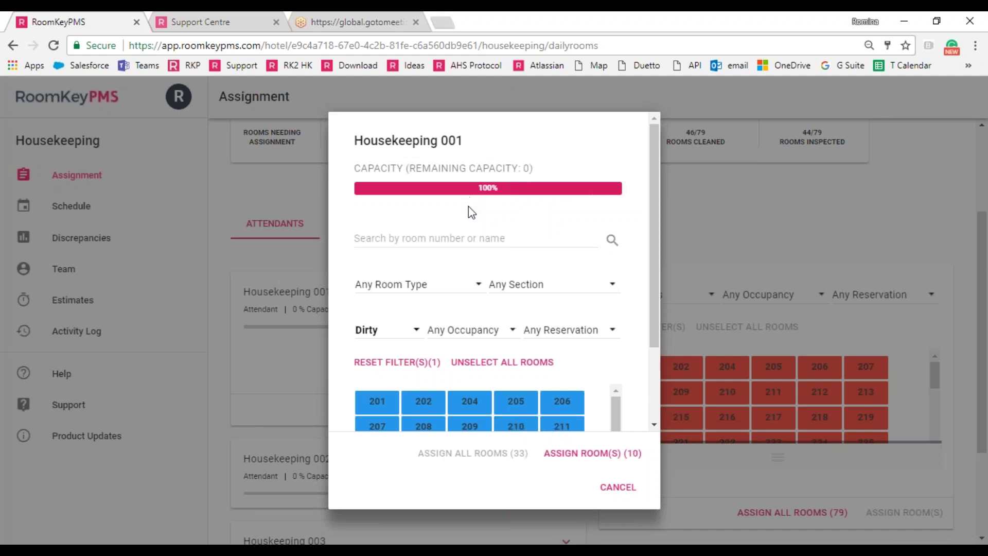
mouse_move(658, 245)
mouse_down()
mouse_move(672, 328)
mouse_move(660, 226)
mouse_up()
click(612, 462)
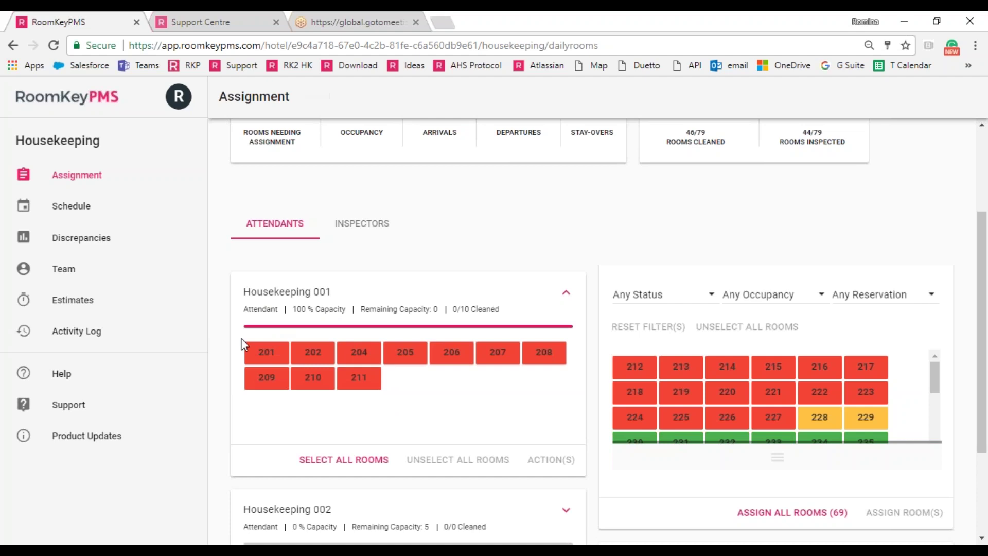
Step: Start assigning rooms to attendant Housekeeping 002, showing only rooms with Dirty status
click(270, 381)
scroll(399, 378, down, 2)
scroll(399, 378, down, 2)
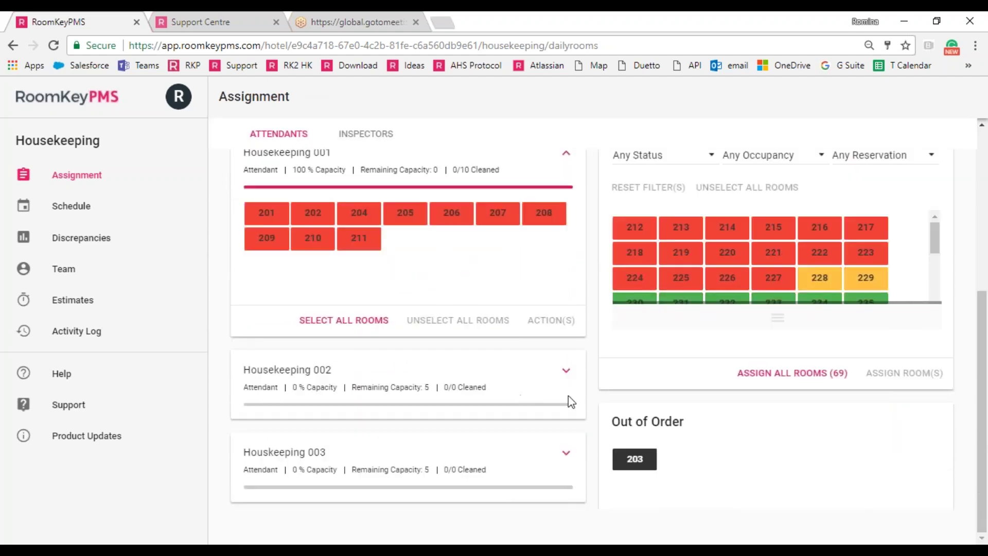
click(566, 371)
click(557, 487)
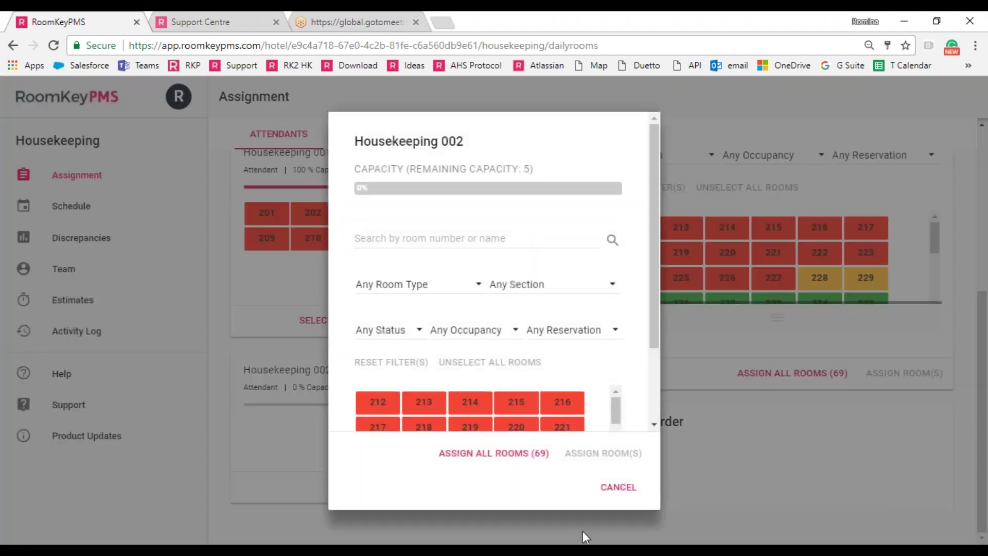
click(386, 330)
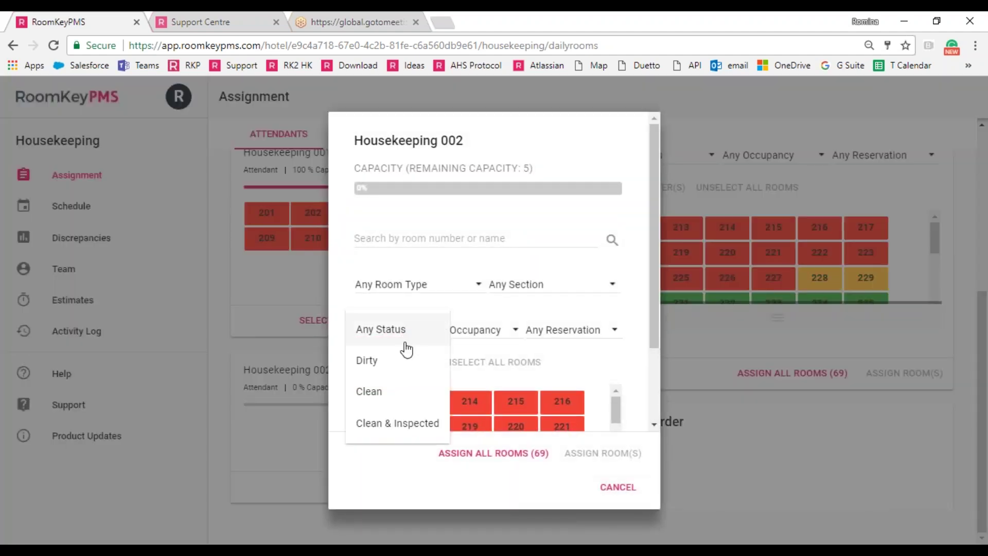
click(397, 369)
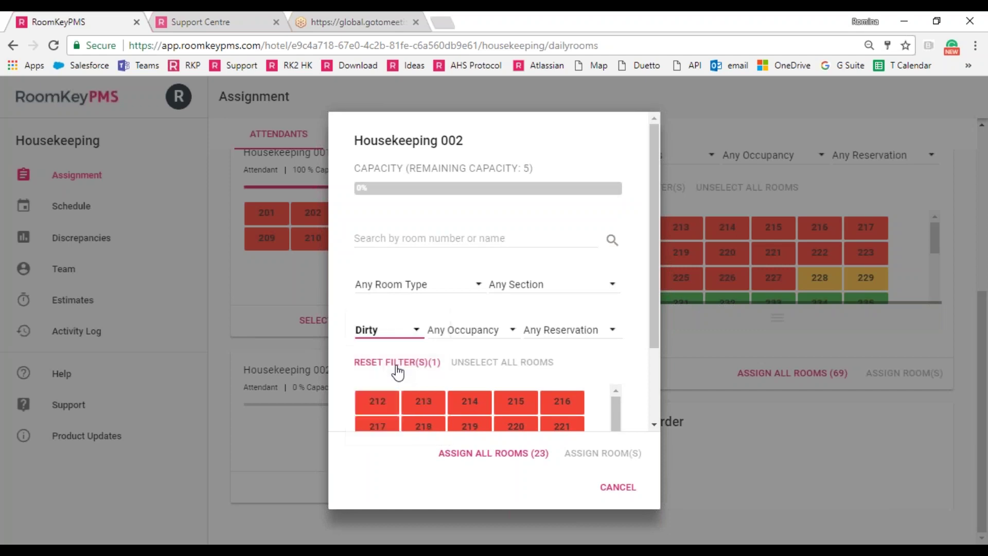
Step: Select rooms 212 through 221 for Housekeeping 002
click(388, 402)
click(423, 403)
click(471, 403)
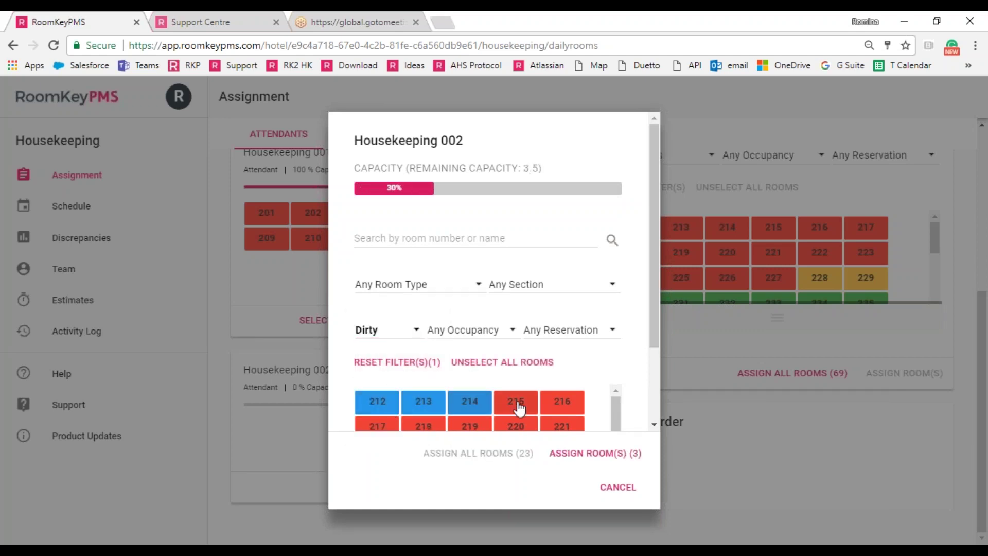
click(516, 403)
click(562, 403)
click(563, 426)
click(522, 427)
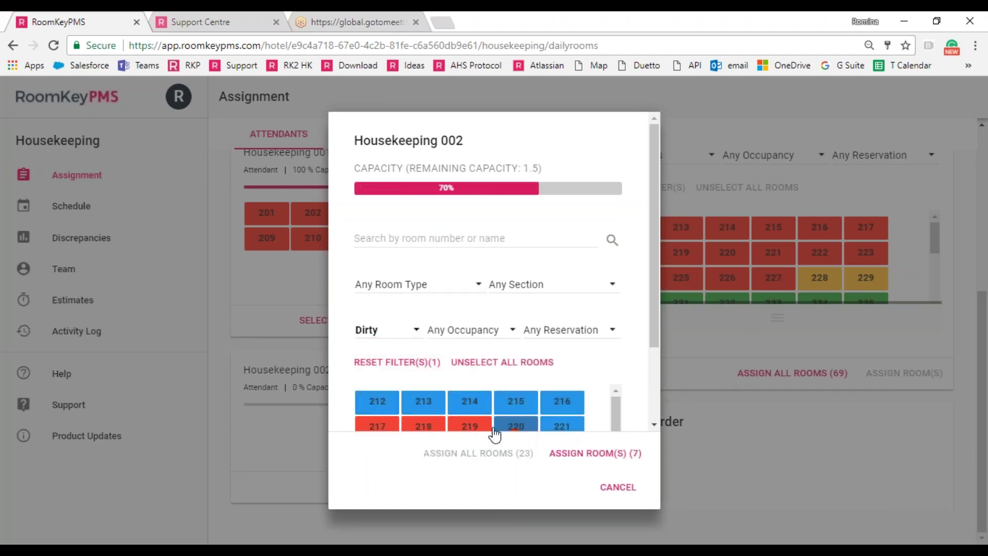
click(470, 427)
click(420, 428)
click(384, 428)
Step: Try adding rooms 222 and 223 to Housekeeping 002's selection beyond the daily capacity, and deselect both again
scroll(616, 434, down, 3)
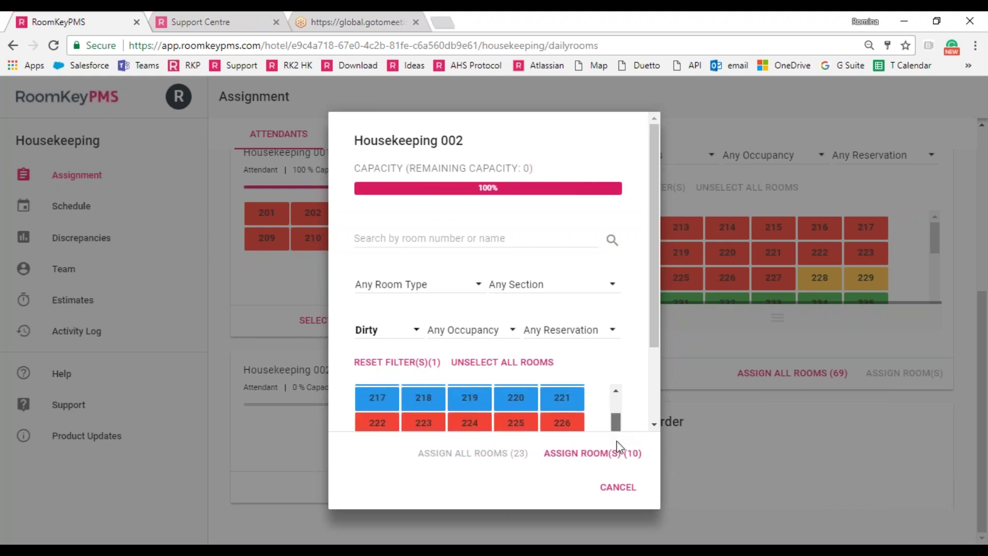
click(391, 427)
click(434, 426)
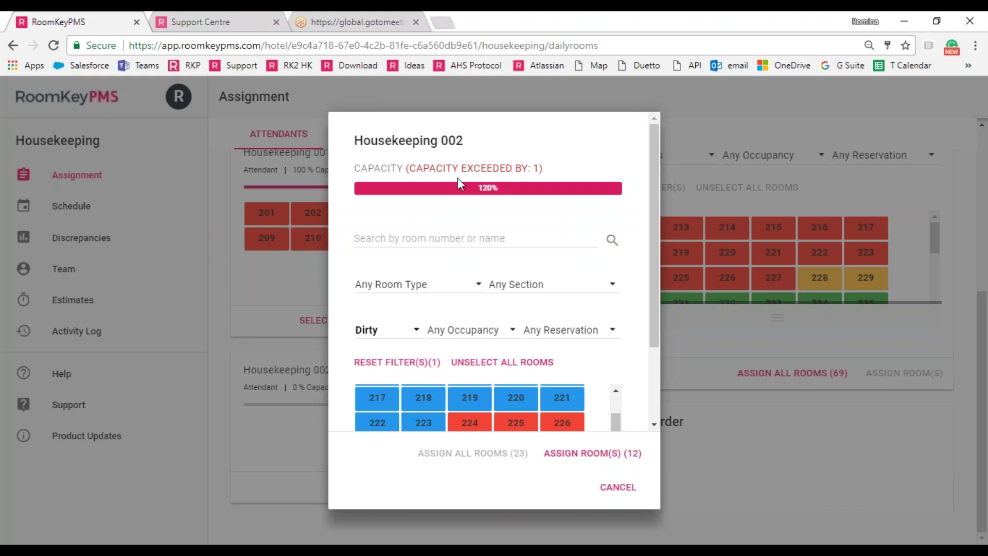
click(422, 424)
click(381, 425)
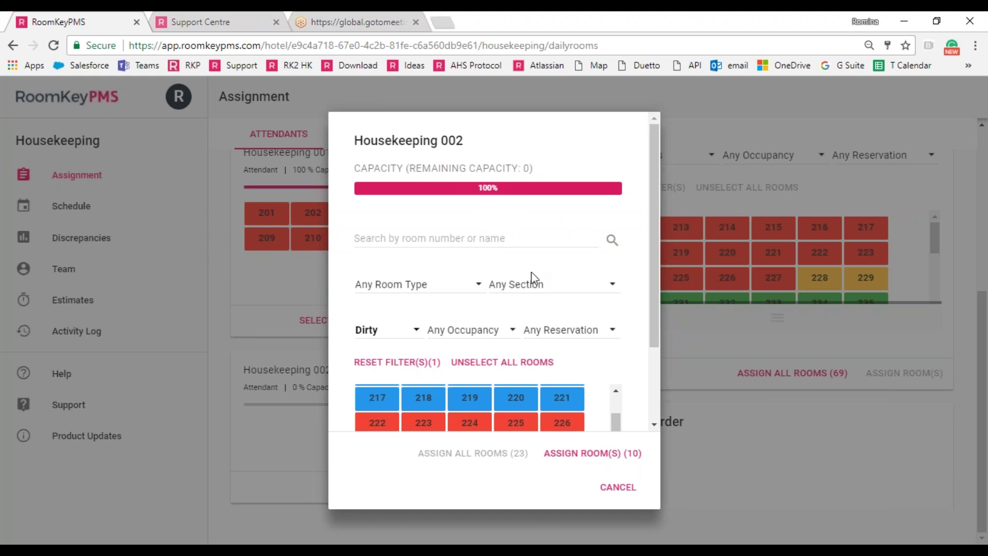
Step: Assign the selected rooms, 212 through 221, to Housekeeping 002
click(592, 453)
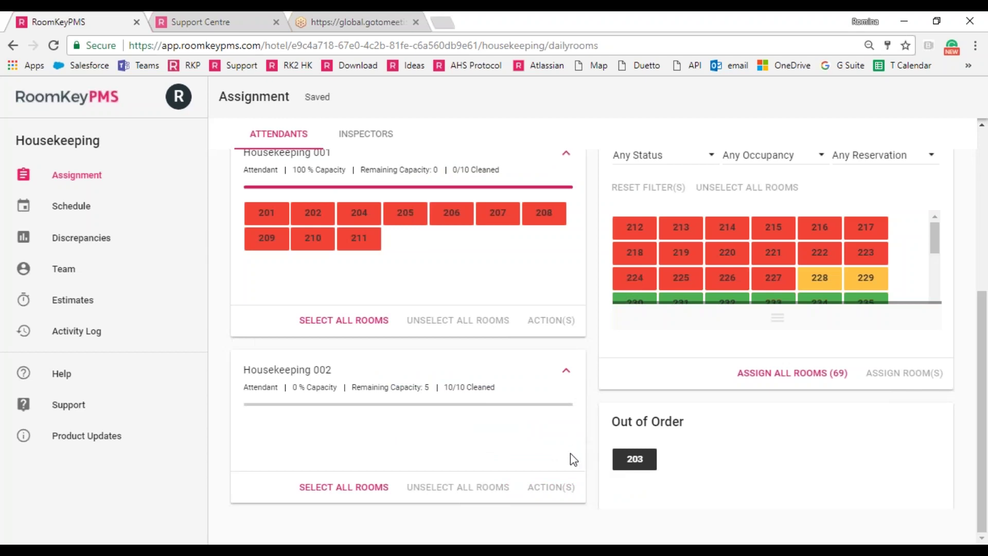
scroll(553, 426, down, 1)
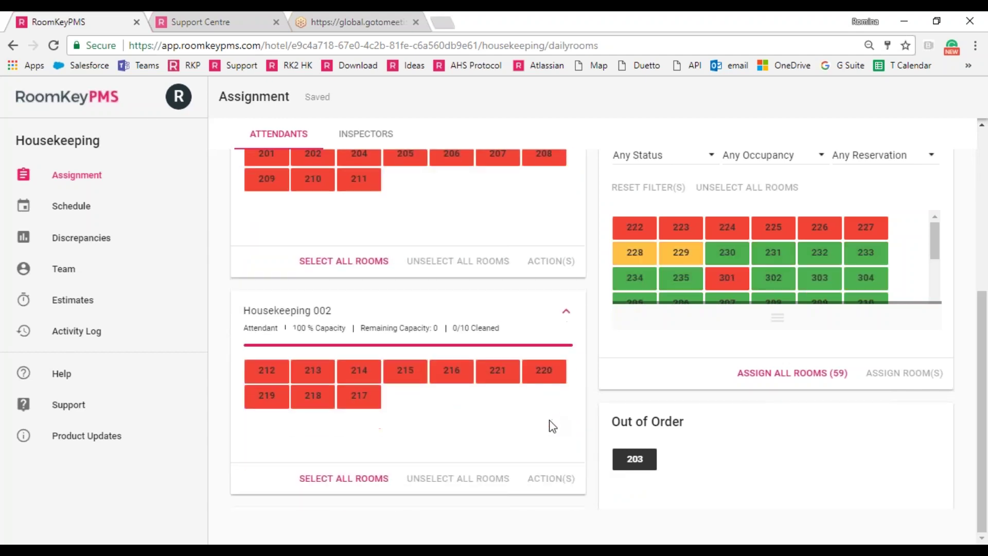
scroll(552, 427, down, 1)
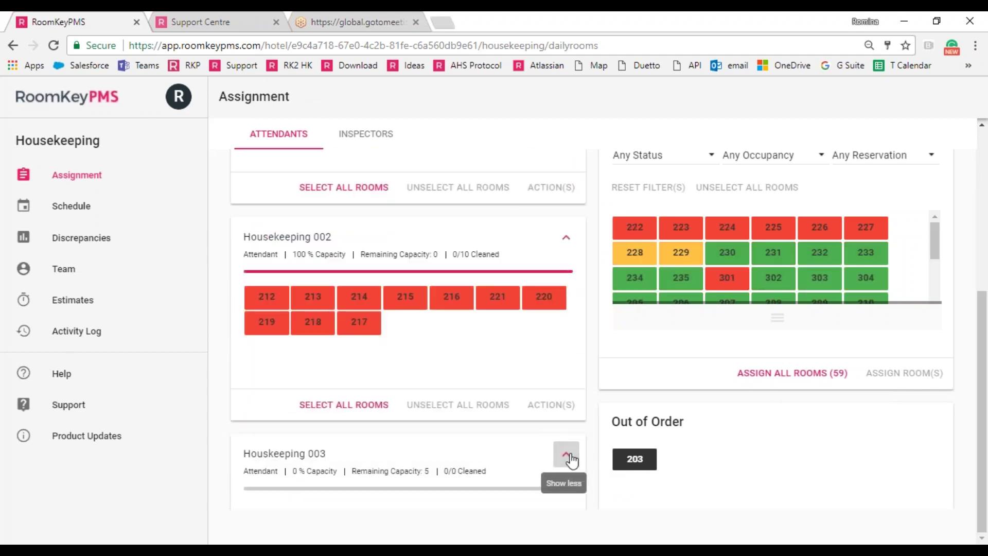
Step: Assign dirty rooms 222 through 227 to attendant Houskeeping 003
scroll(571, 460, down, 1)
click(541, 496)
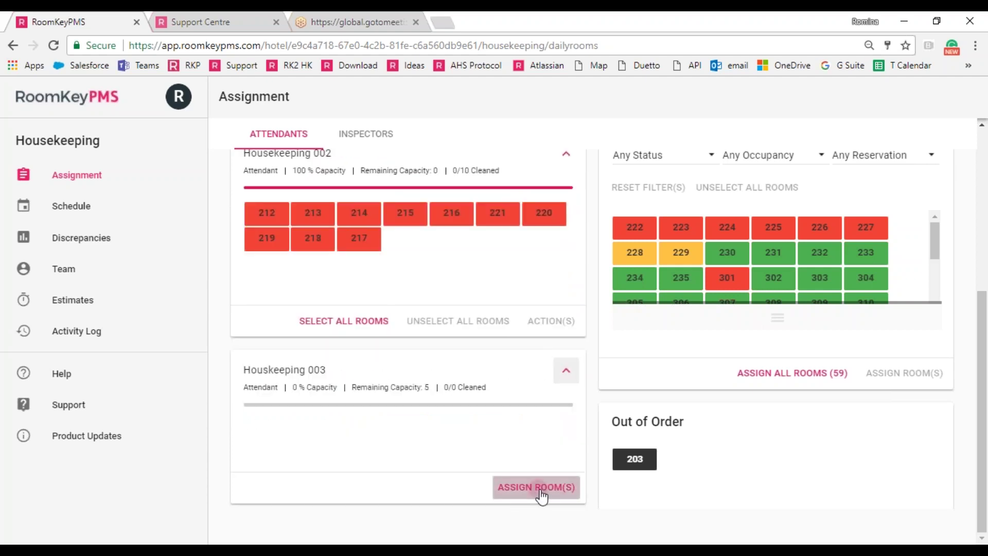
click(385, 411)
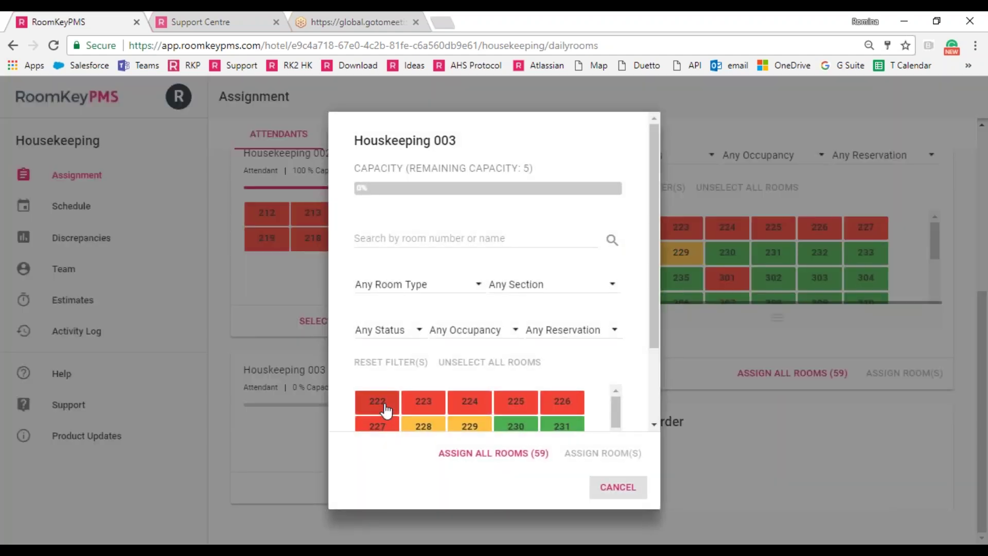
click(432, 409)
click(470, 405)
click(516, 406)
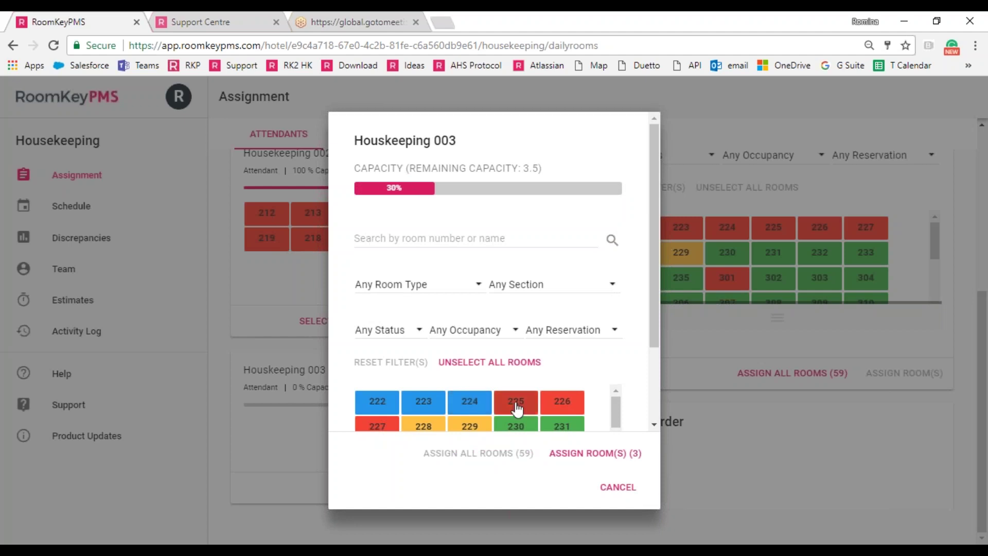
click(561, 408)
click(381, 427)
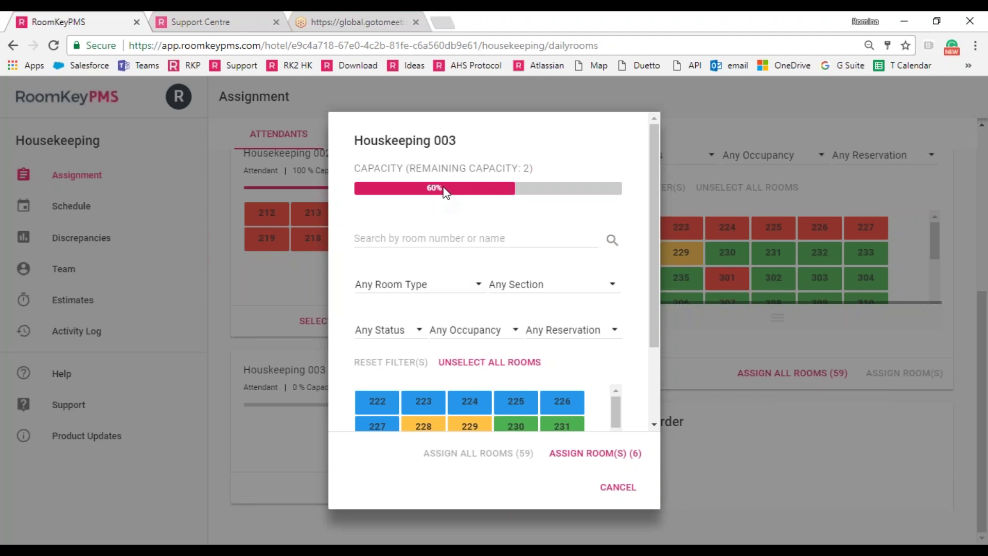
click(580, 454)
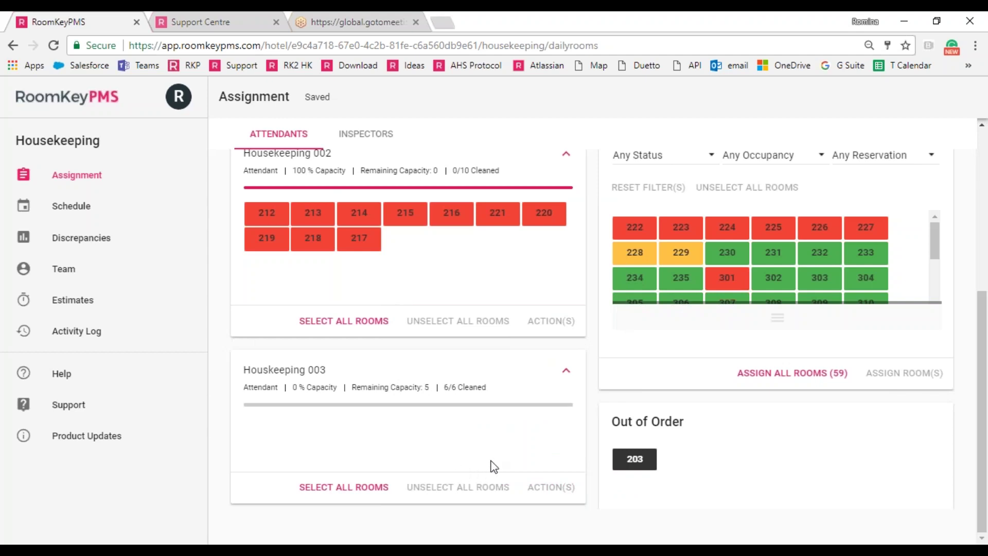
Step: Reassign rooms 210 and 211 from Housekeeping 001 to Houskeeping 003
scroll(496, 463, up, 2)
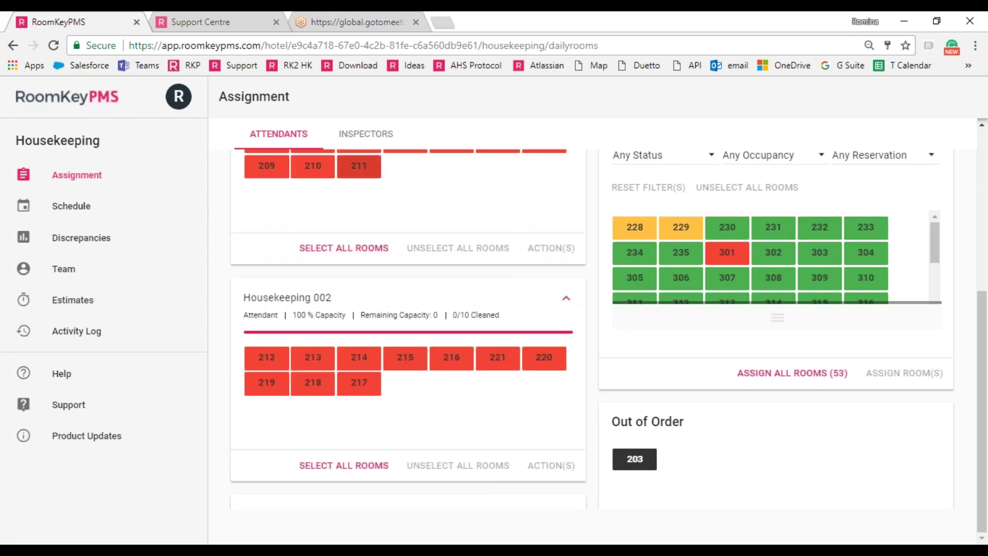
click(370, 176)
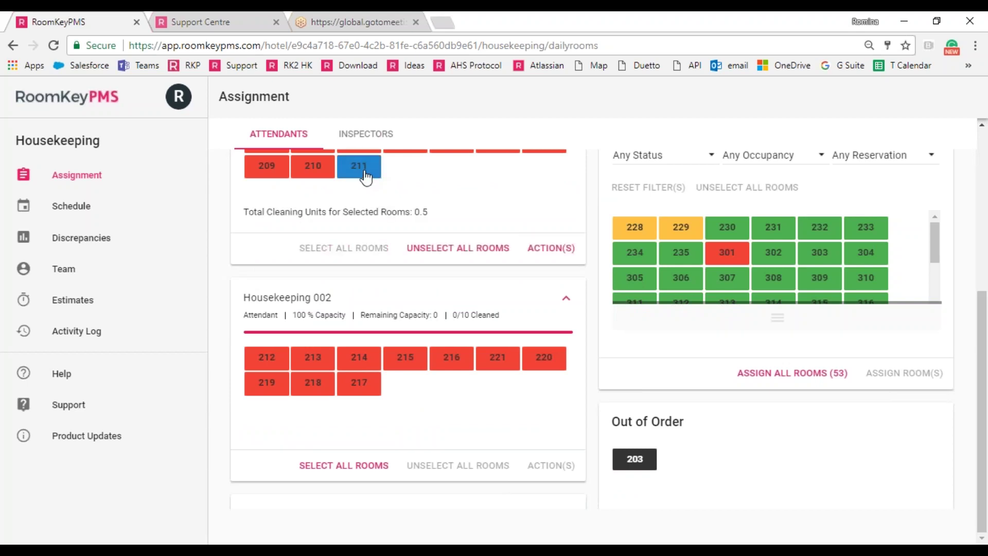
click(323, 178)
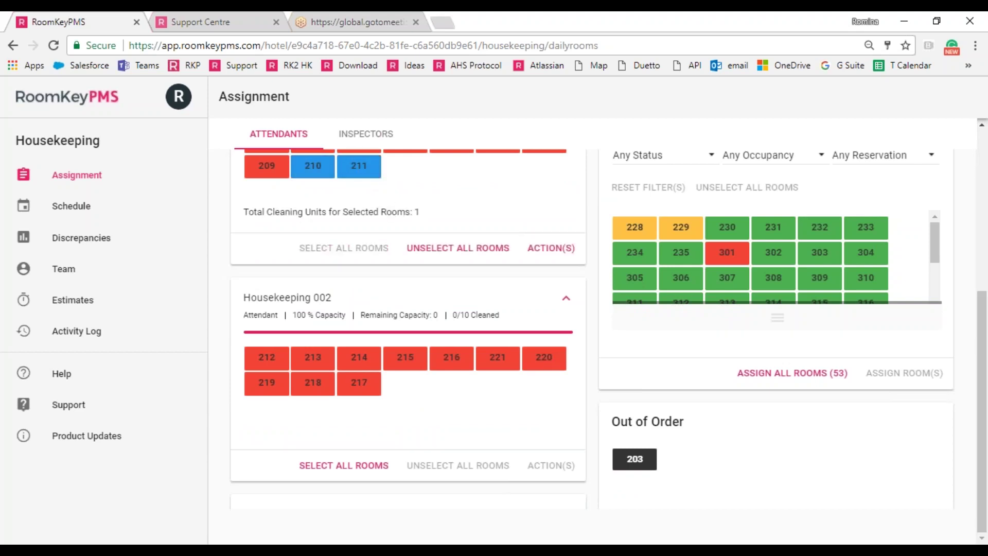
click(539, 250)
click(479, 338)
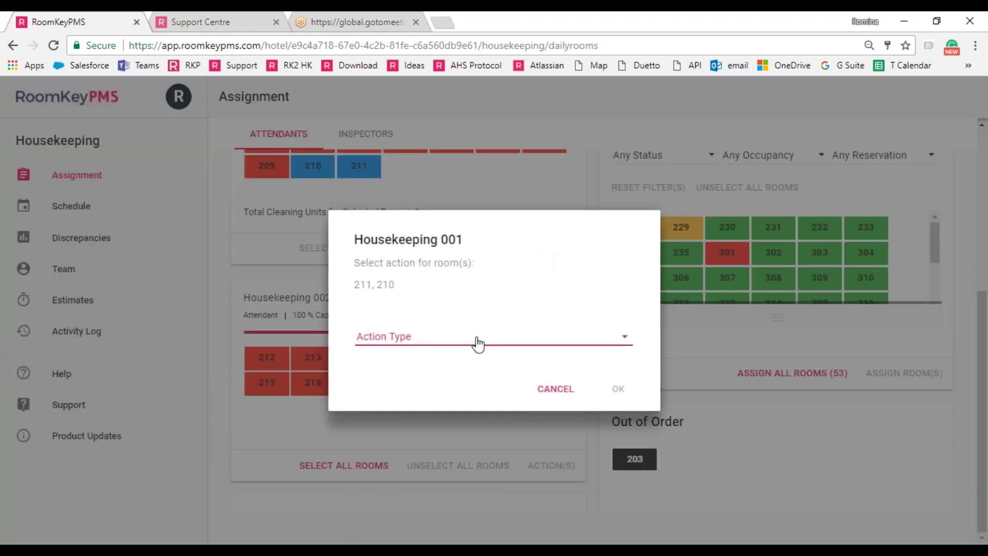
click(434, 374)
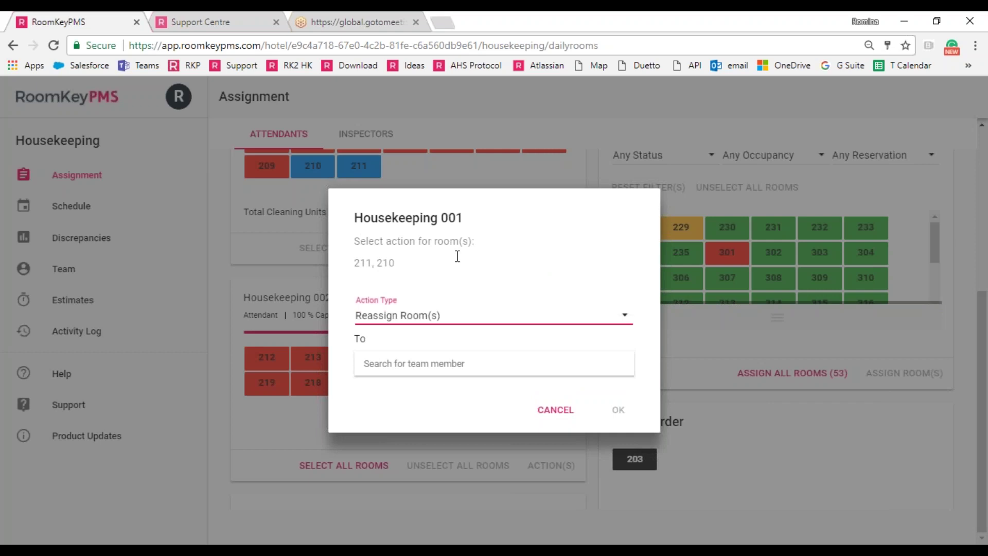
click(439, 363)
click(431, 420)
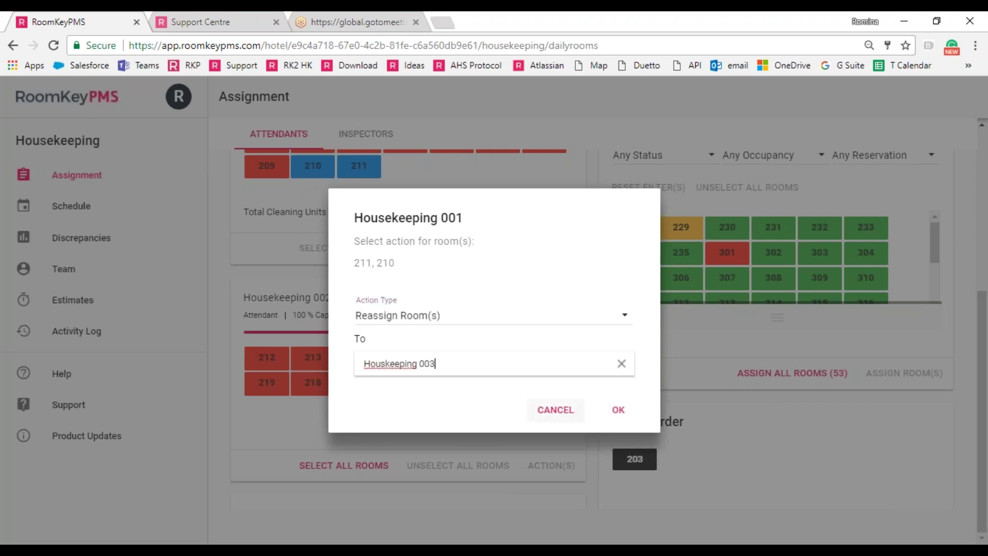
click(619, 411)
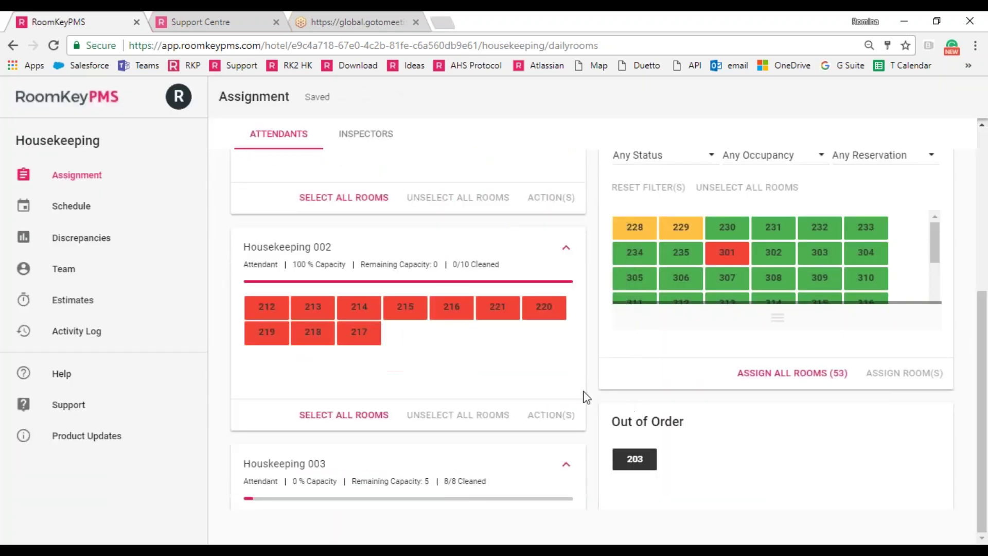
scroll(540, 394, down, 2)
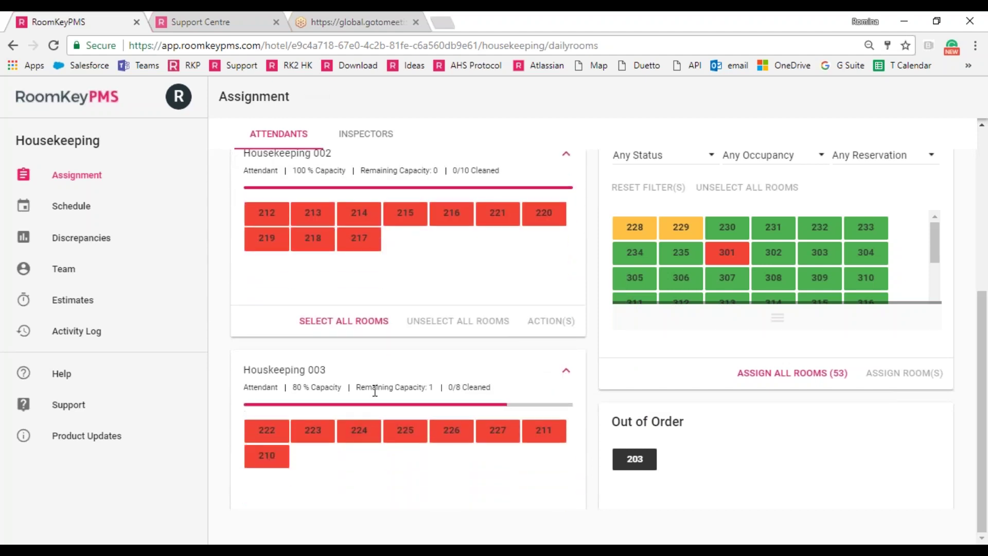
Step: Reassign room 217 from Housekeeping 002 to Houskeeping 003
scroll(375, 391, up, 5)
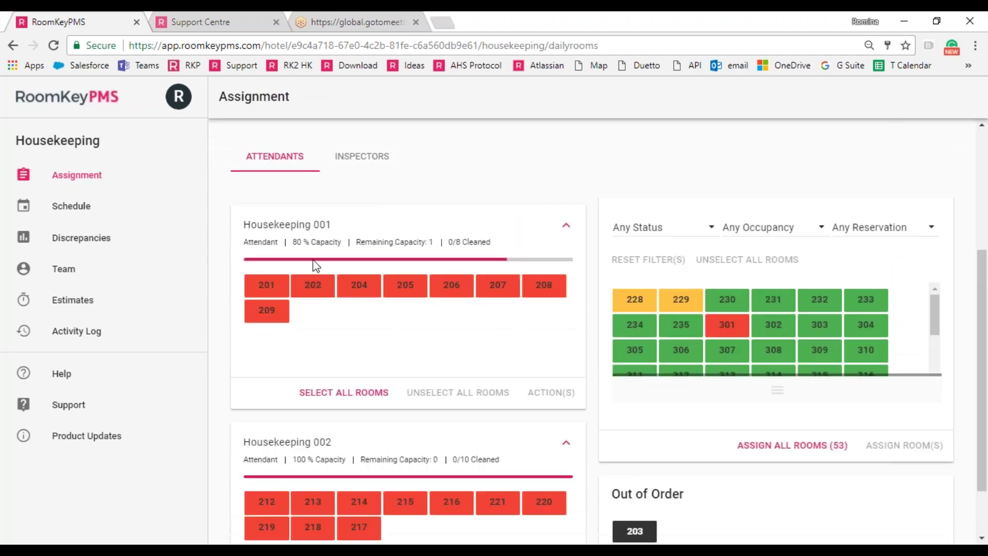
scroll(408, 337, down, 3)
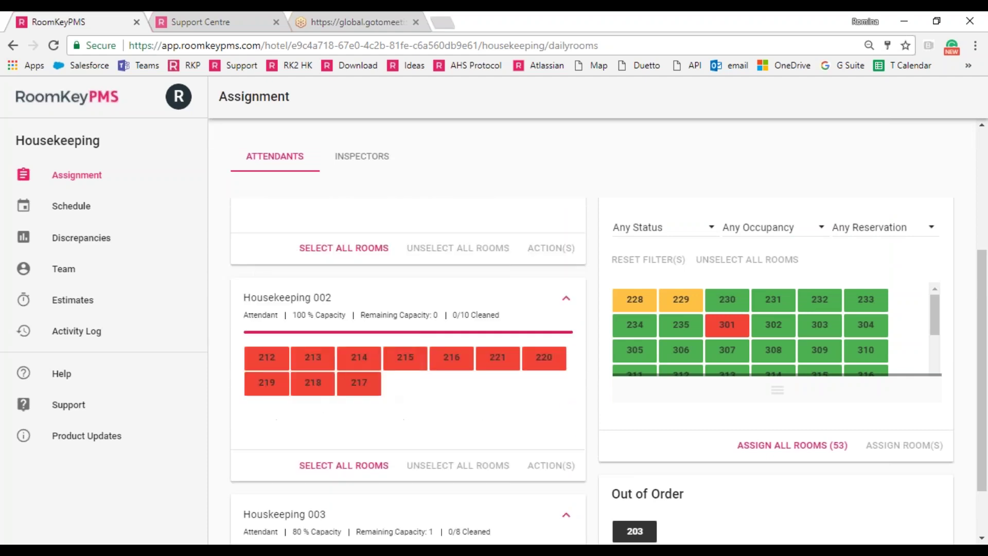
click(366, 393)
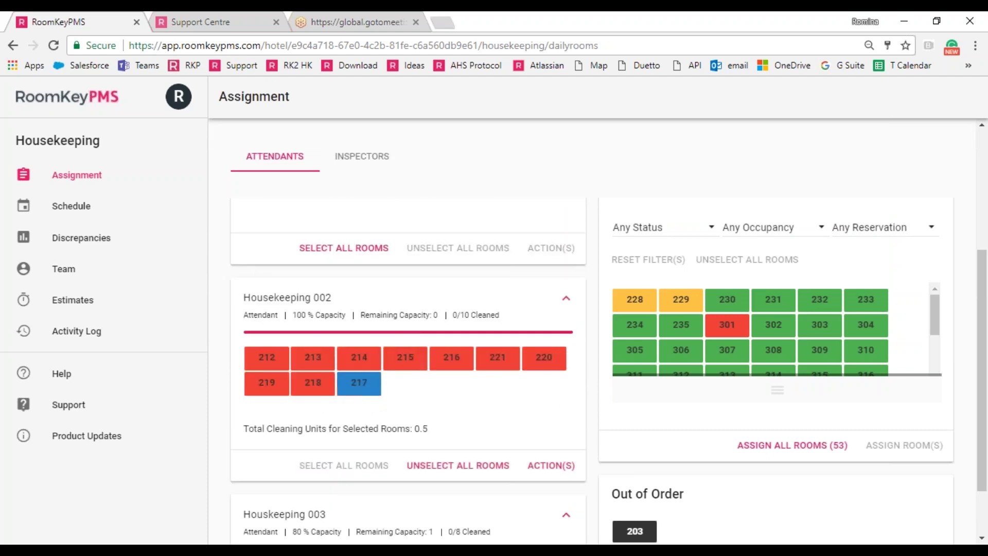
scroll(581, 456, down, 2)
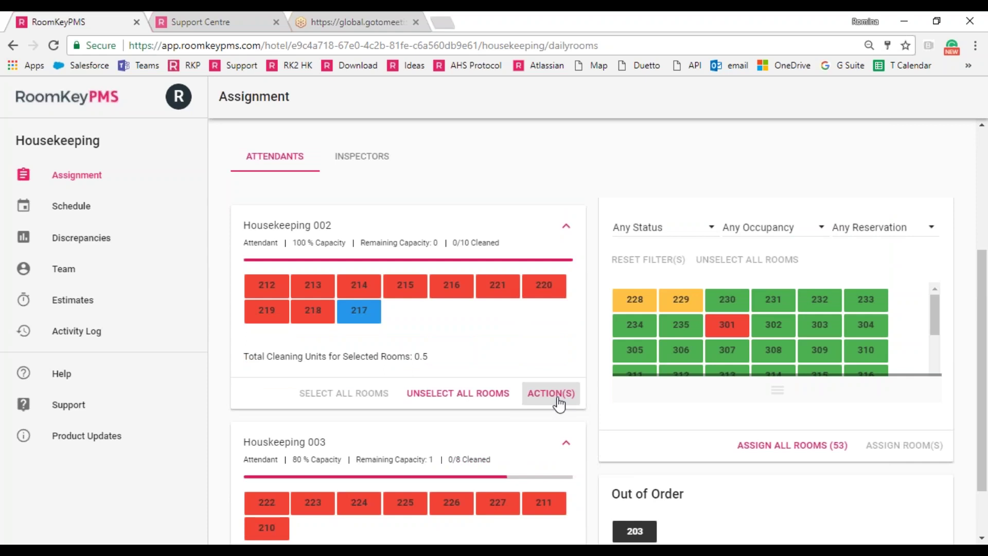
click(551, 393)
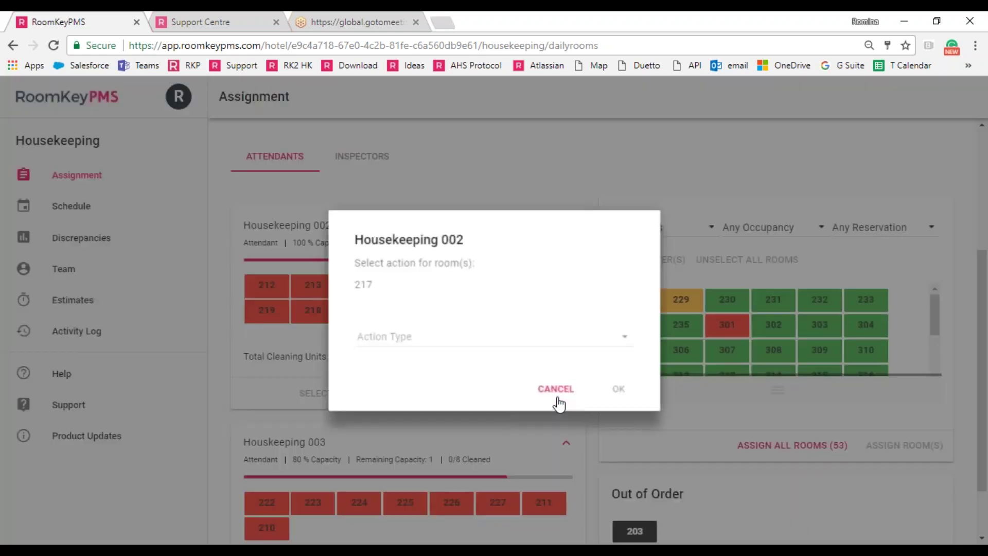
click(482, 337)
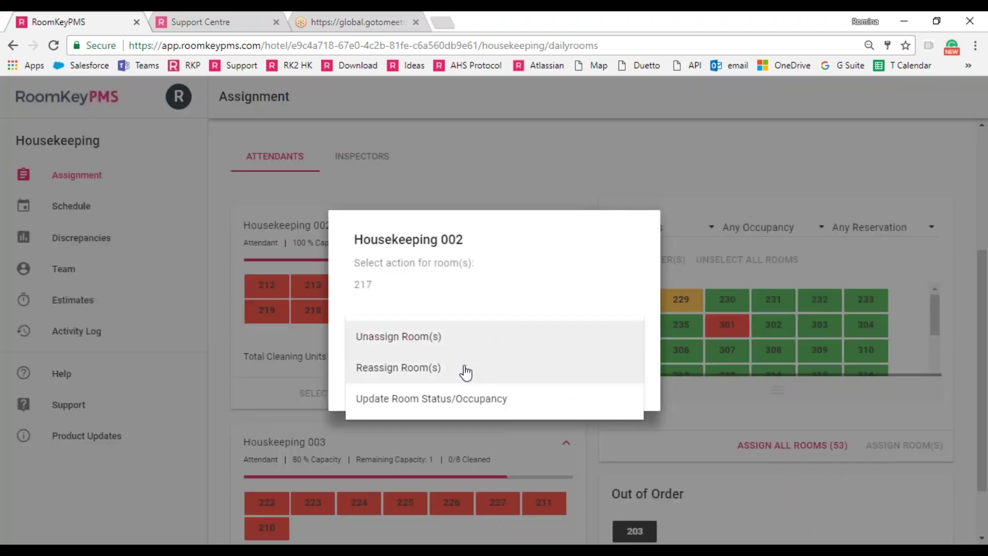
click(464, 367)
click(459, 366)
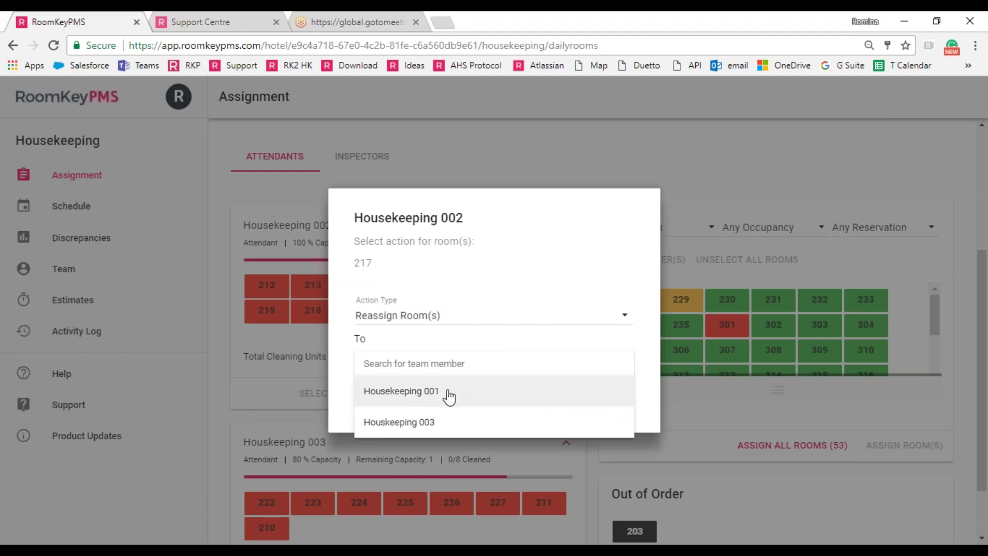
click(445, 423)
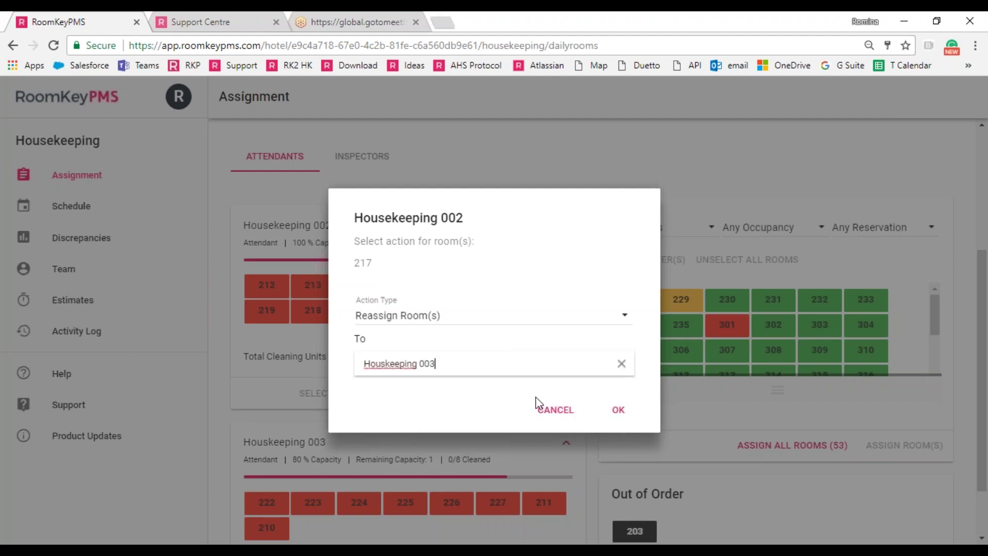
click(628, 420)
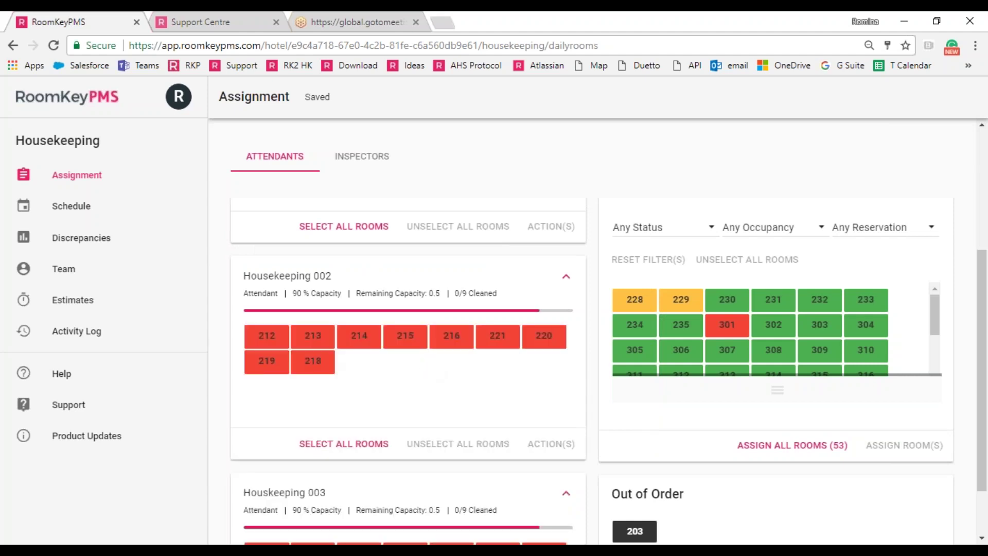
Step: Reassign room 218 from Housekeeping 002 to Housekeeping 001
click(316, 367)
click(551, 444)
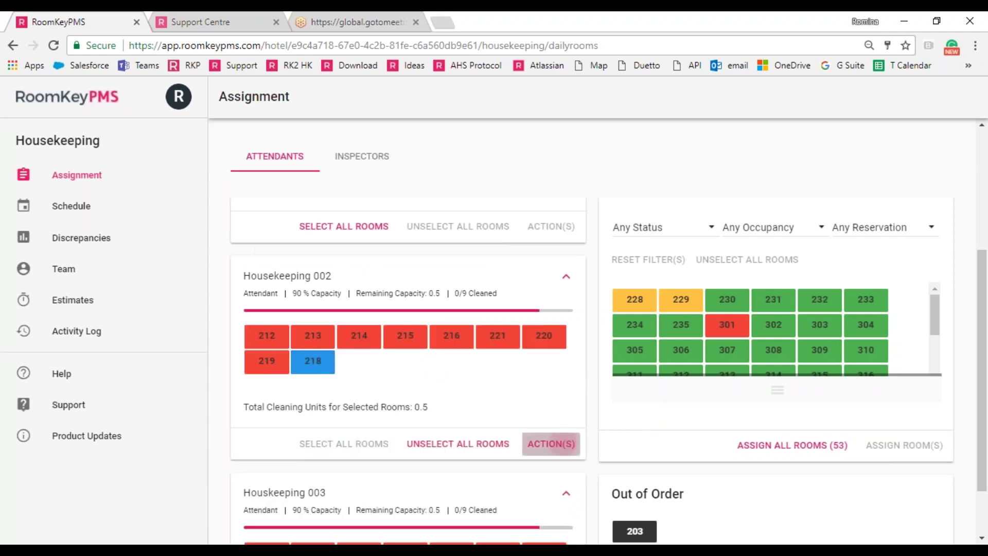
click(412, 337)
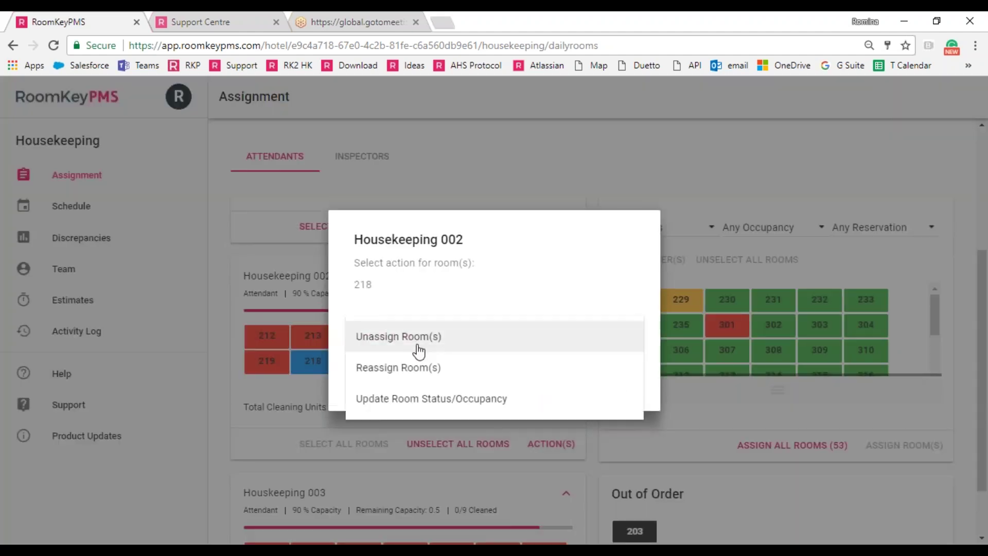
click(425, 369)
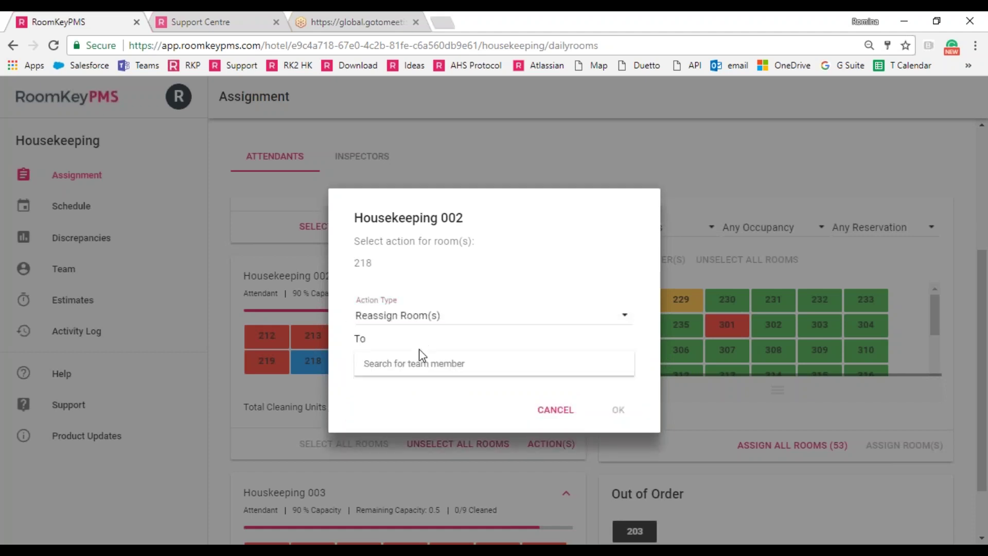
click(421, 363)
click(425, 392)
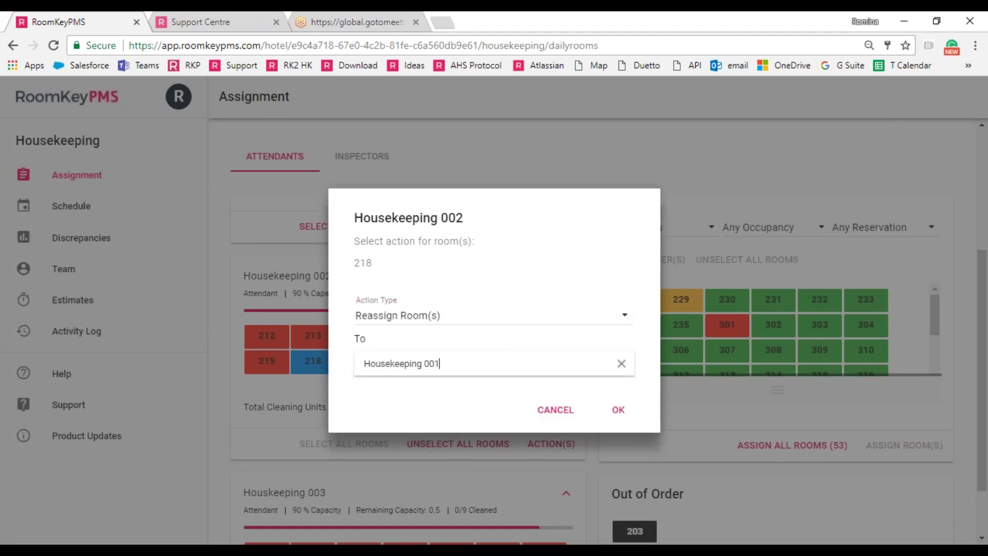
click(618, 410)
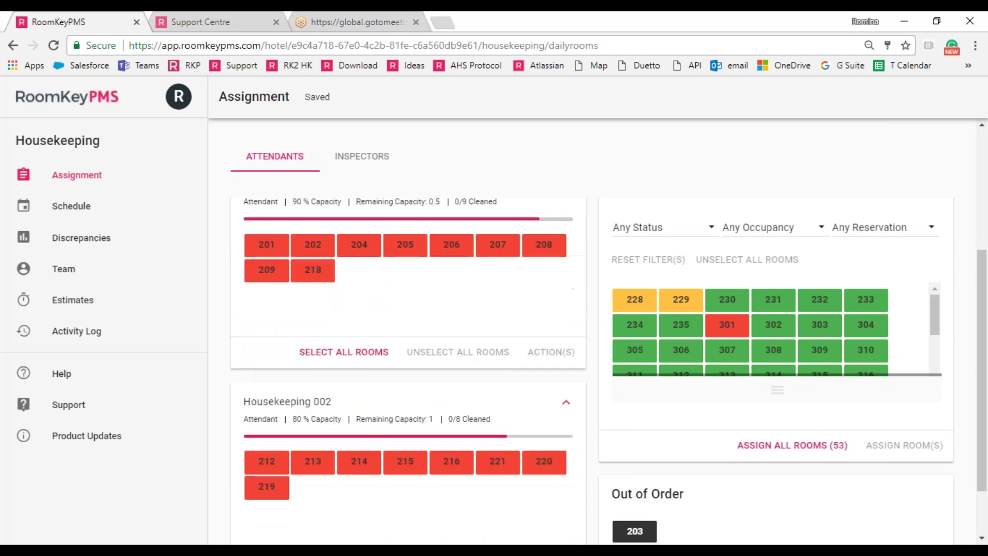
Step: Review the assigned rooms and remaining capacity of all three attendants, along with the rooms still unassigned
scroll(471, 338, up, 2)
scroll(355, 326, down, 1)
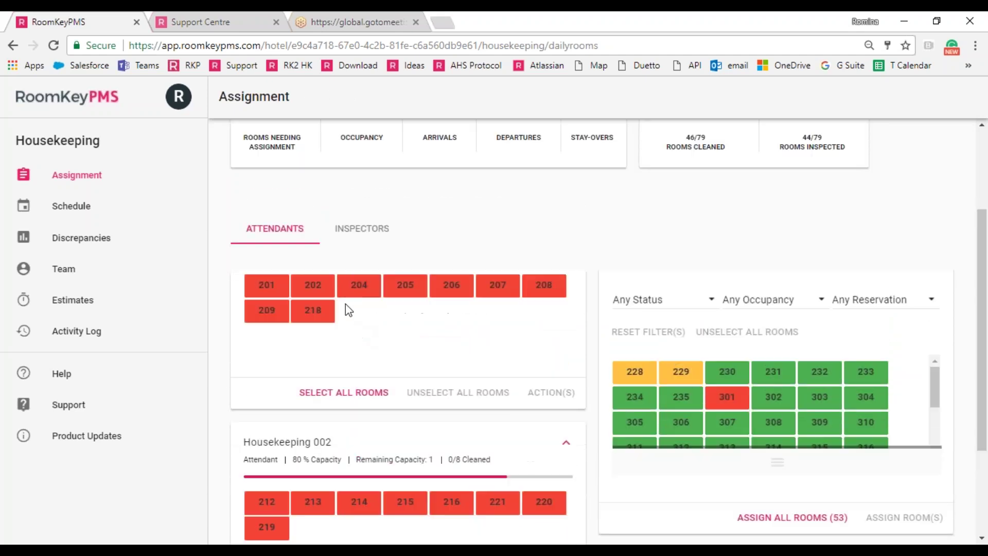
scroll(342, 295, up, 1)
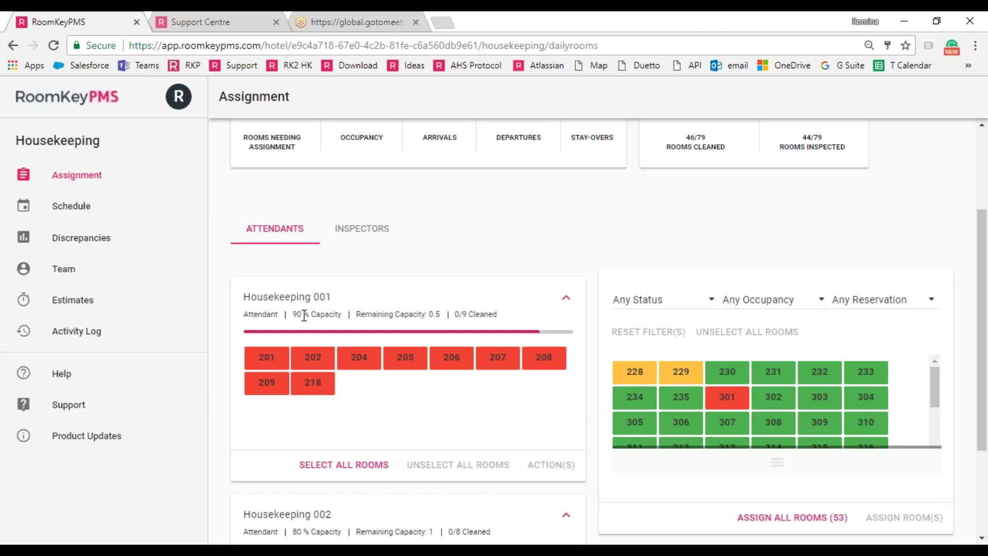
scroll(304, 315, down, 2)
scroll(319, 385, down, 3)
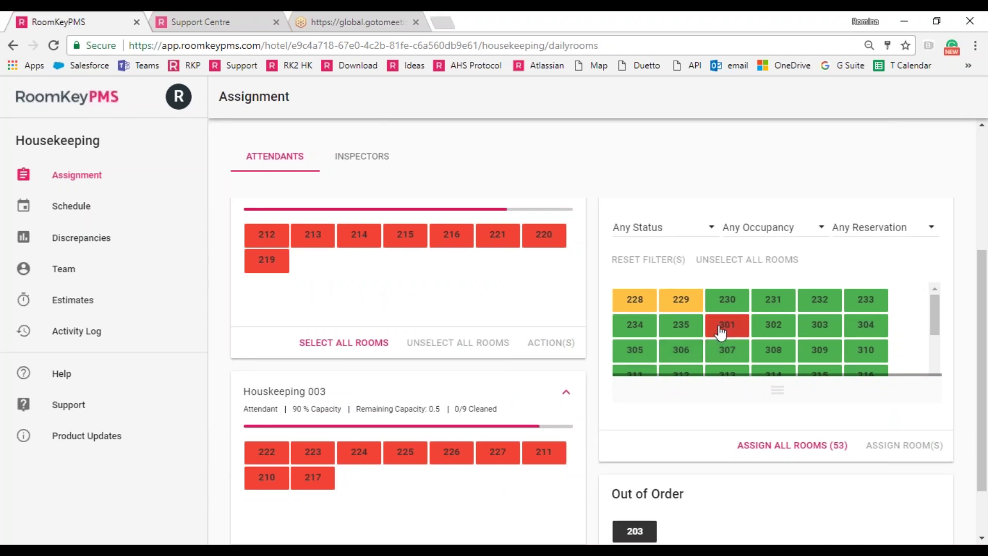
scroll(573, 343, up, 1)
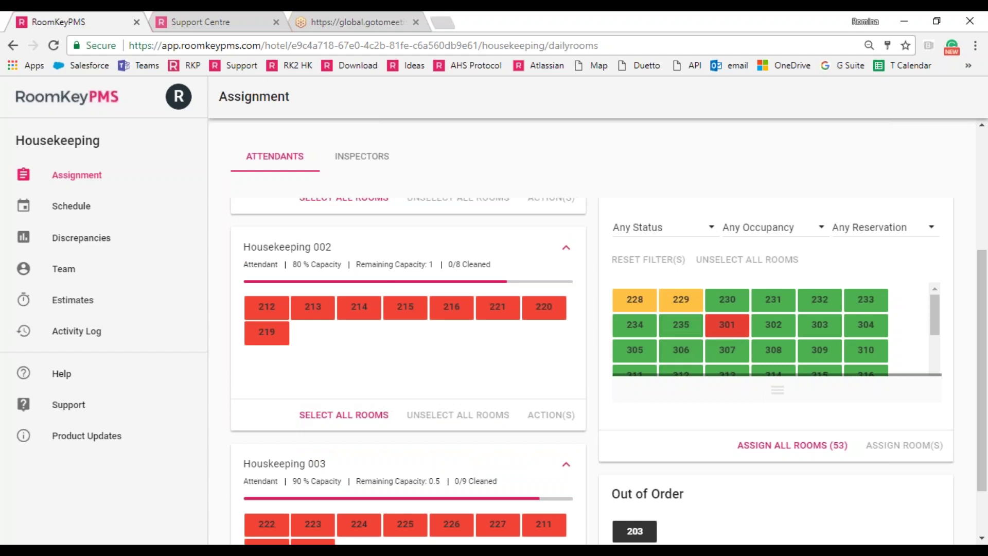
scroll(433, 344, up, 1)
scroll(448, 344, down, 1)
scroll(448, 344, up, 1)
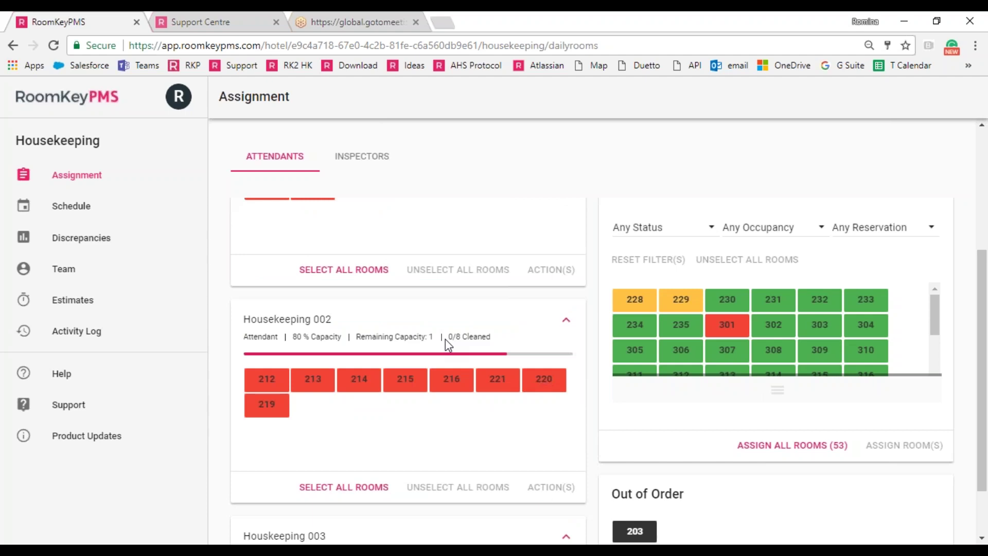
Step: Show the available print options for today's schedules
scroll(447, 339, up, 2)
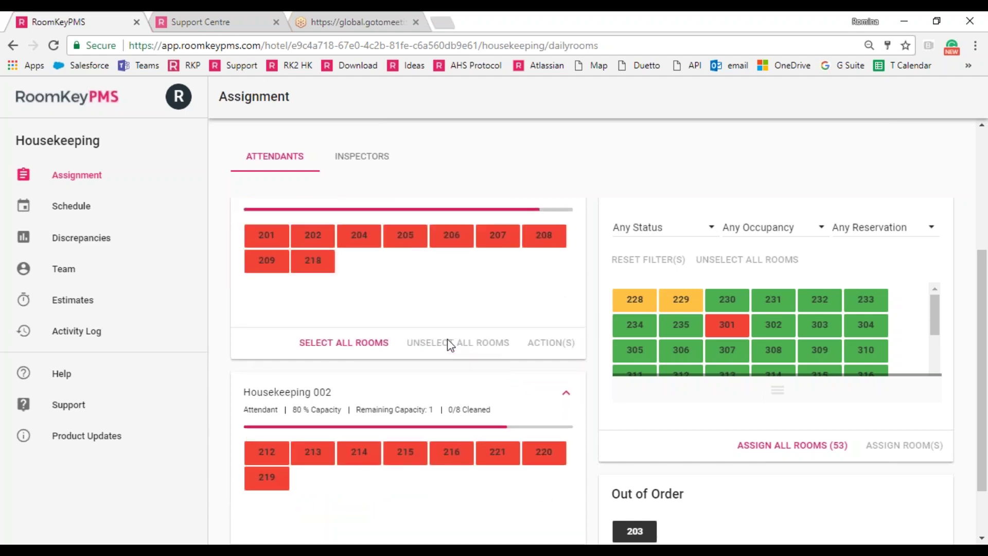
scroll(448, 344, up, 3)
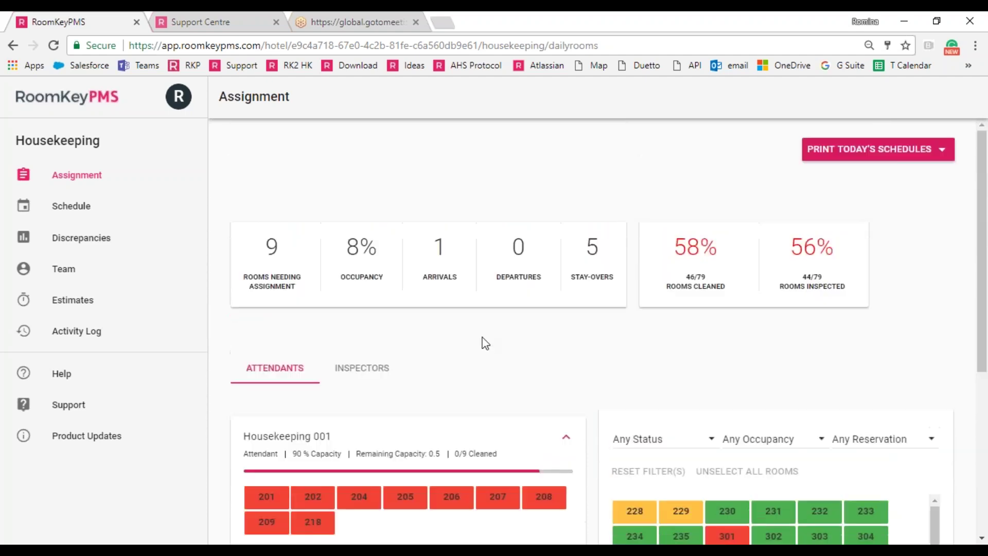
click(870, 156)
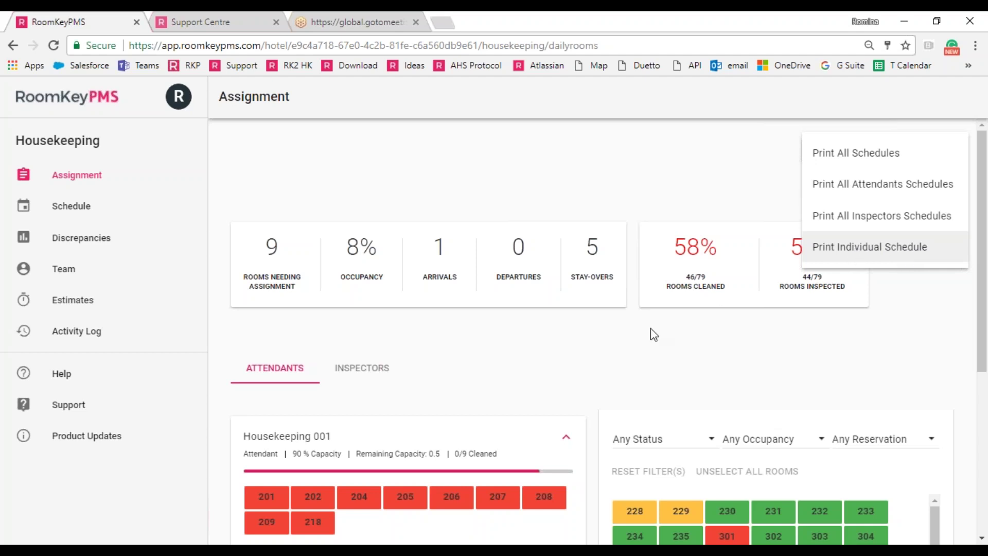
Step: Close the print options and open the room assignment dialog for HSK Inspector 001
click(551, 351)
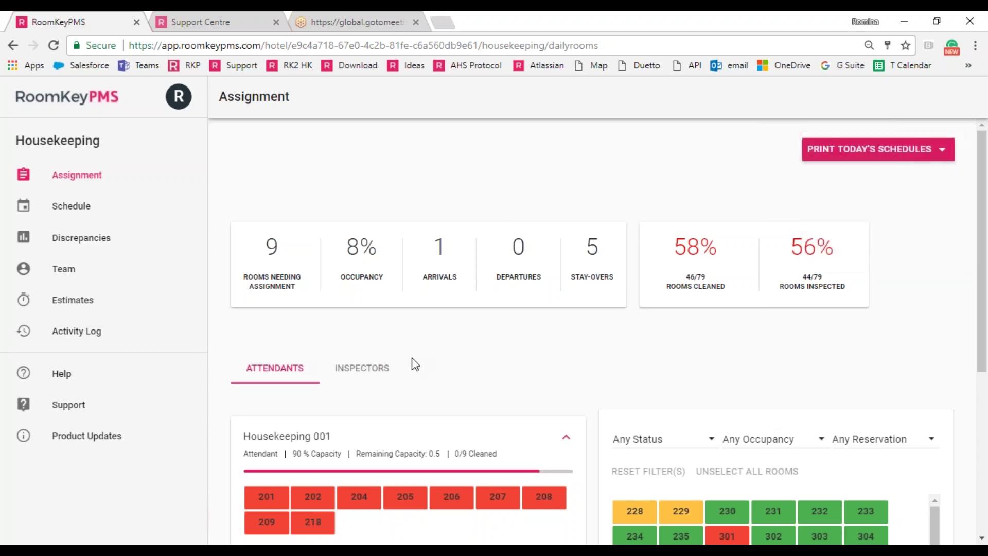
click(381, 370)
scroll(502, 392, down, 2)
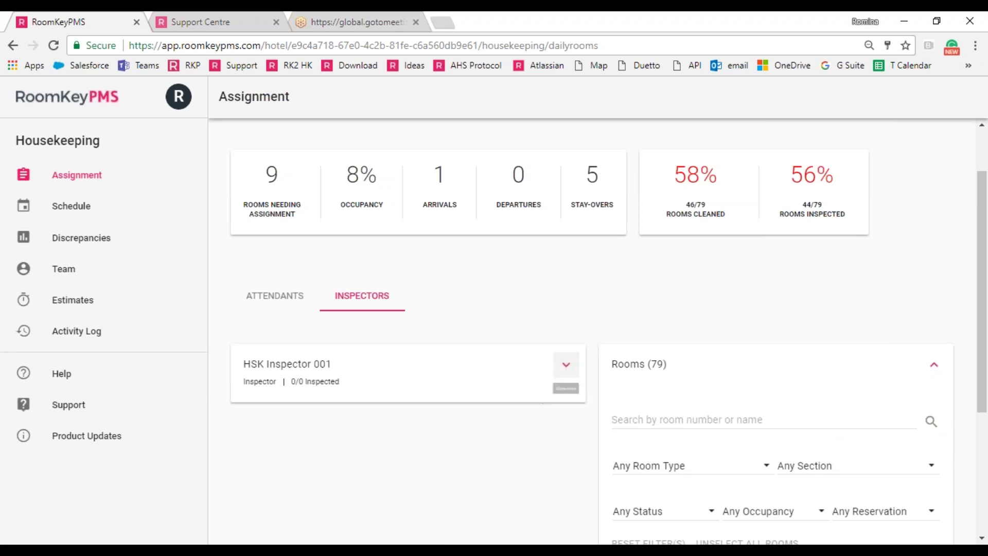
click(561, 373)
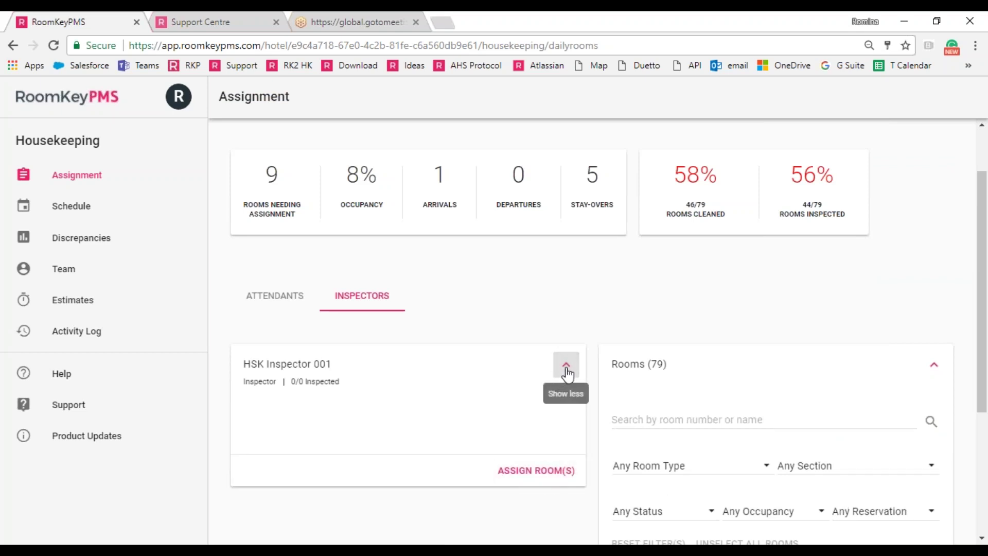
click(546, 472)
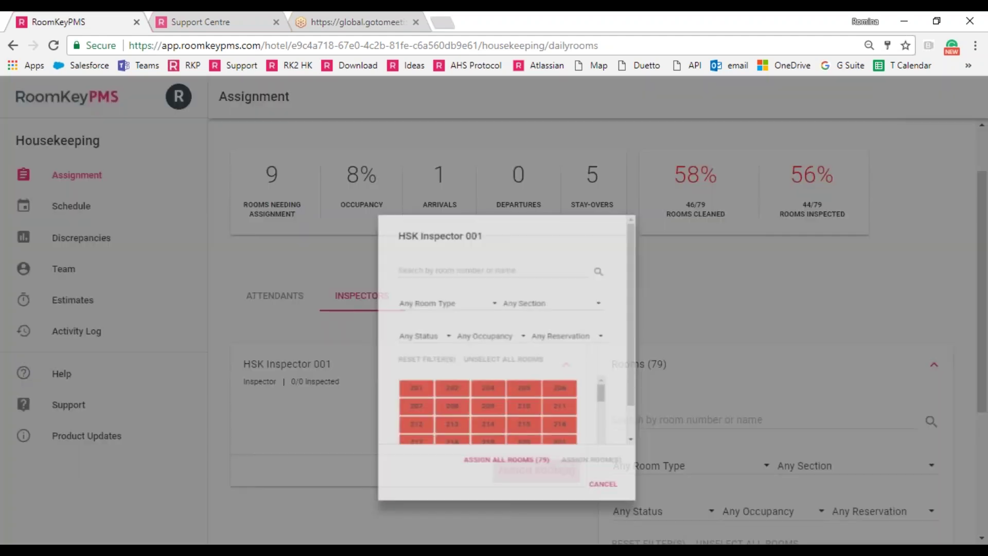
Step: Select all listed rooms from 201 to 216, plus room 221, for HSK Inspector 001
click(378, 353)
click(431, 357)
click(468, 356)
click(514, 357)
click(559, 358)
click(561, 380)
click(519, 383)
click(469, 383)
click(423, 382)
click(379, 382)
click(378, 404)
click(466, 406)
click(515, 407)
click(561, 407)
click(562, 426)
Step: Add rooms 217 to 220 and 222 to 229 to the inspector's room selection
scroll(566, 379, down, 3)
scroll(542, 384, up, 3)
scroll(525, 391, down, 1)
click(514, 362)
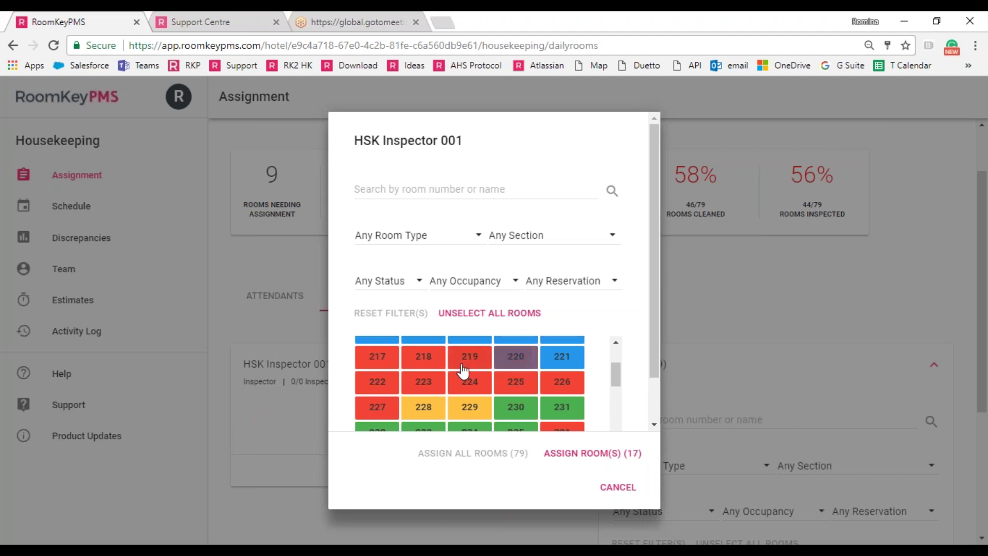
click(470, 360)
click(424, 360)
click(378, 360)
click(379, 383)
click(425, 383)
click(470, 382)
click(516, 382)
click(562, 384)
click(418, 417)
click(376, 408)
click(470, 408)
Step: Add rooms 301, 321, 322, 325, 327, 401 and 407 to the selection, and assign all selected rooms to HSK Inspector 001
scroll(515, 401, down, 3)
click(562, 360)
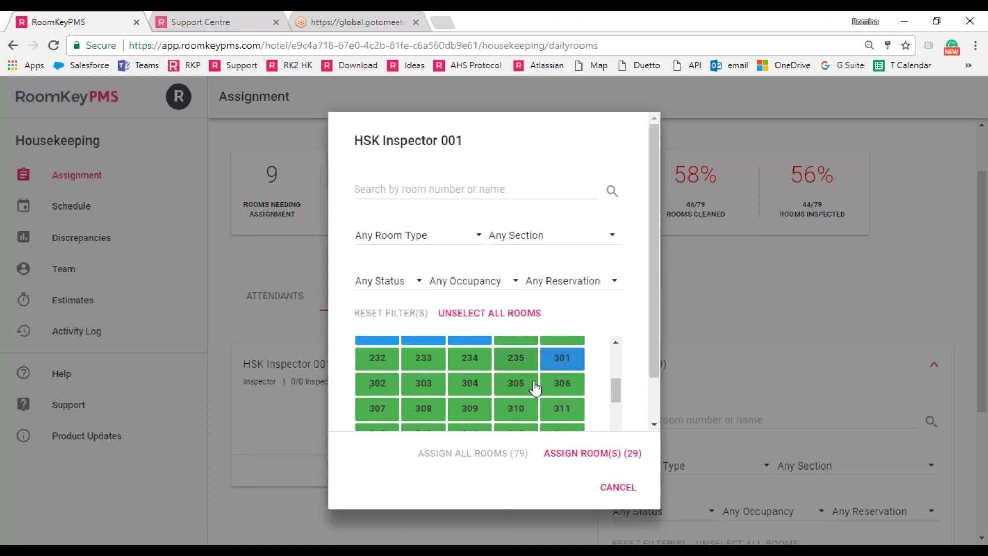
scroll(515, 391, down, 3)
click(562, 389)
click(512, 416)
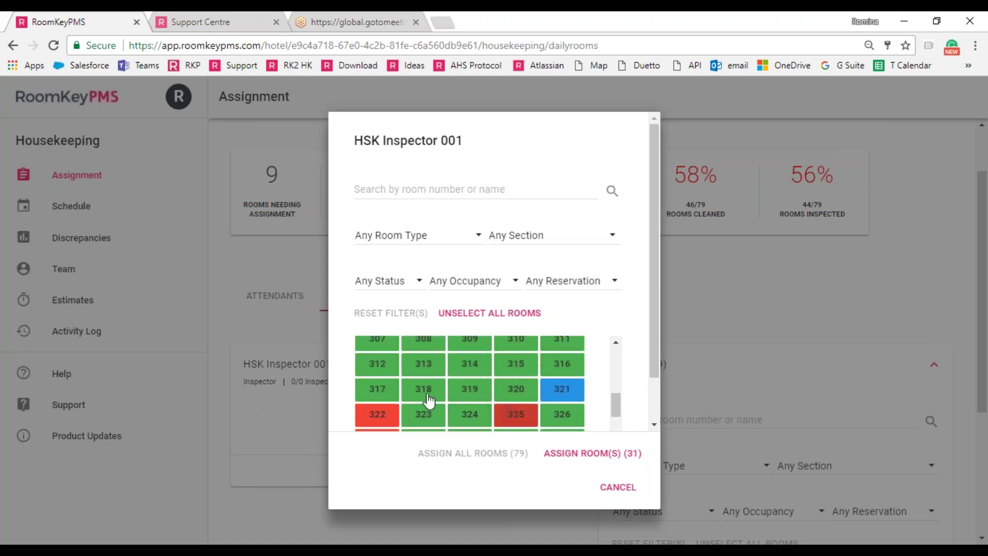
scroll(407, 394, down, 3)
click(379, 345)
click(378, 368)
click(563, 393)
scroll(470, 415, down, 3)
click(377, 366)
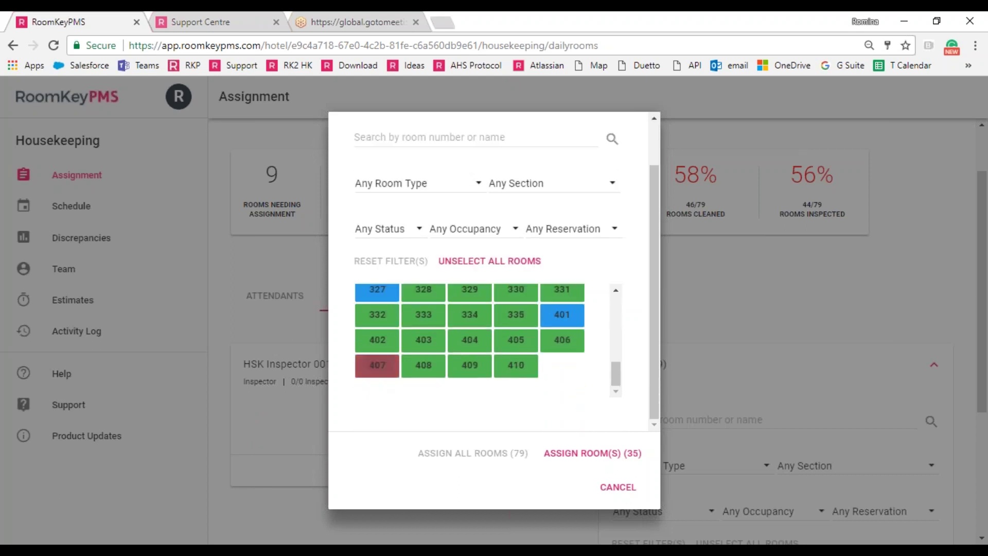
click(583, 455)
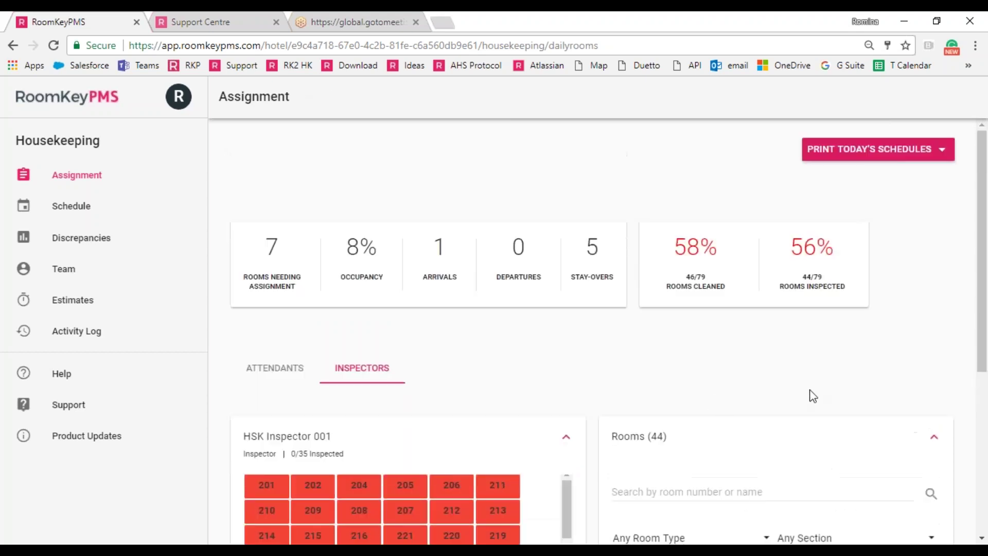
Step: Generate the print preview of all of today's schedules
click(934, 156)
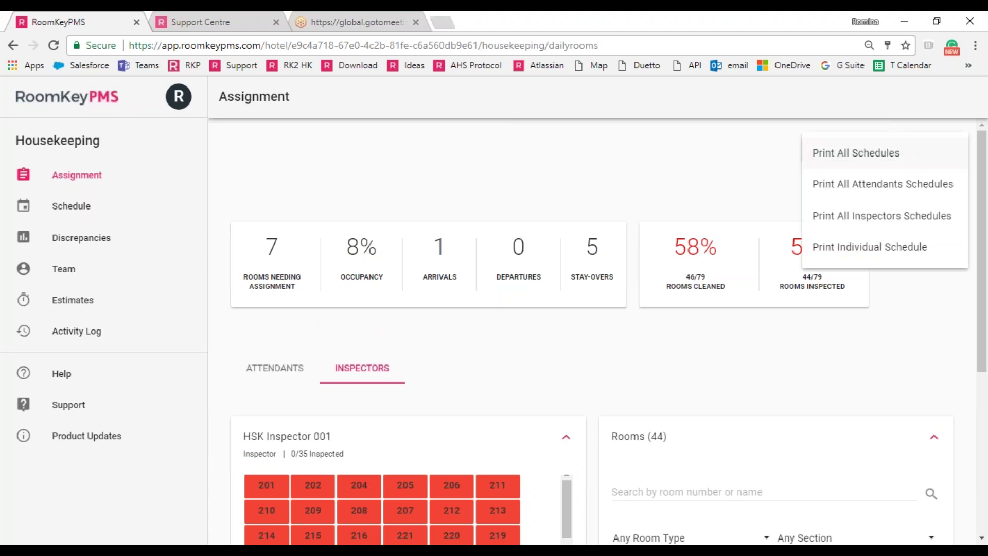
click(893, 162)
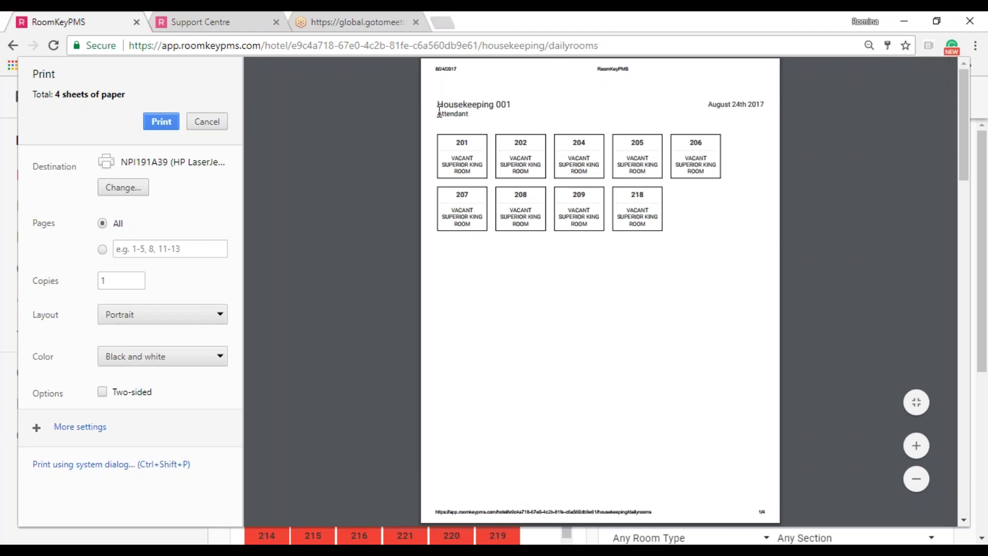
Step: Review the previewed schedule pages for the three attendants and HSK Inspector 001, checking the roles and rooms listed on each
drag(469, 115, 435, 114)
click(477, 115)
scroll(761, 130, down, 7)
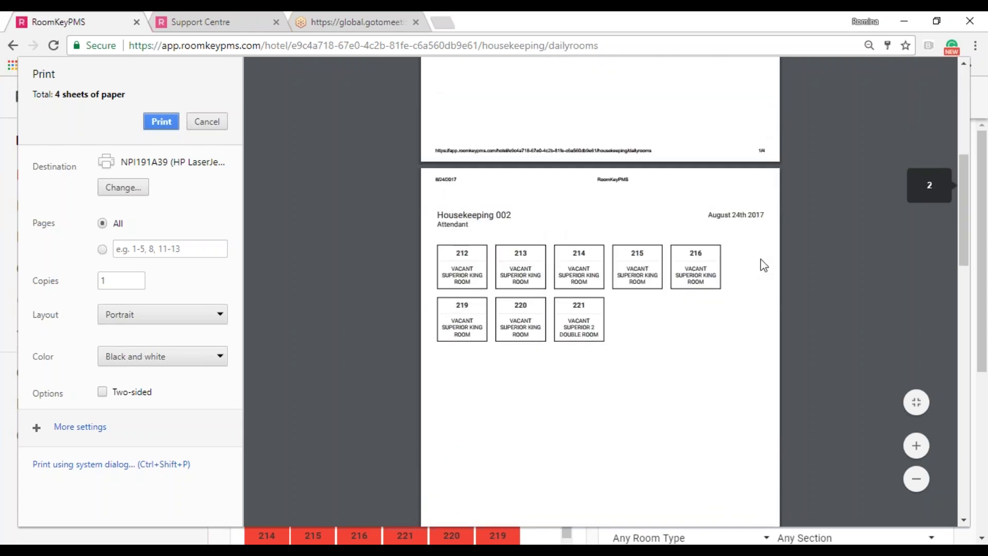
scroll(762, 266, down, 8)
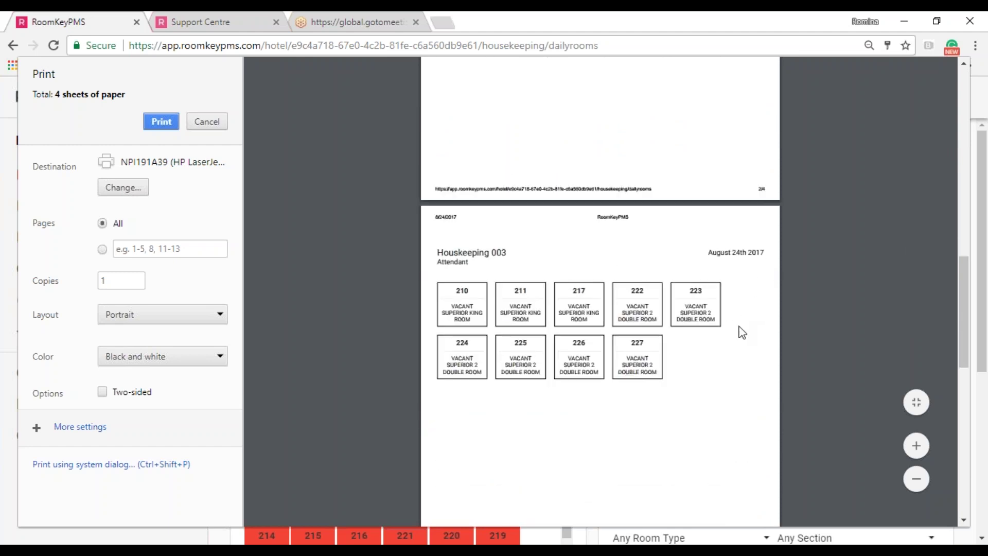
scroll(738, 359, down, 2)
scroll(739, 355, down, 6)
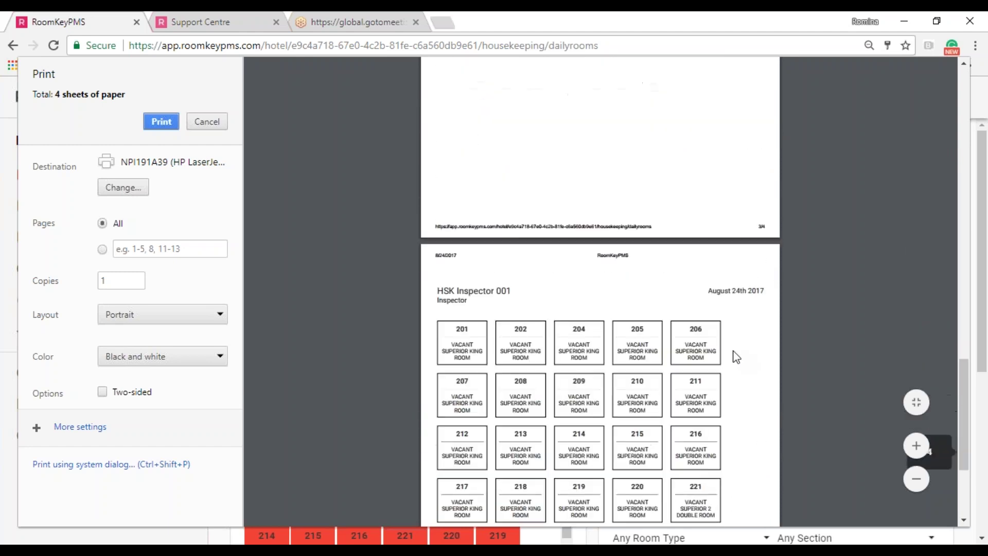
scroll(585, 304, down, 3)
scroll(748, 309, down, 1)
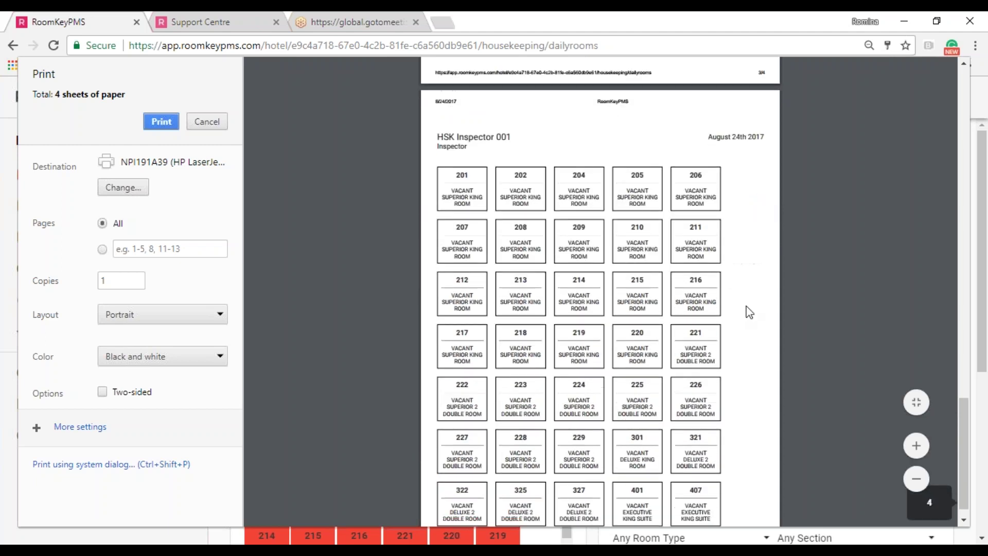